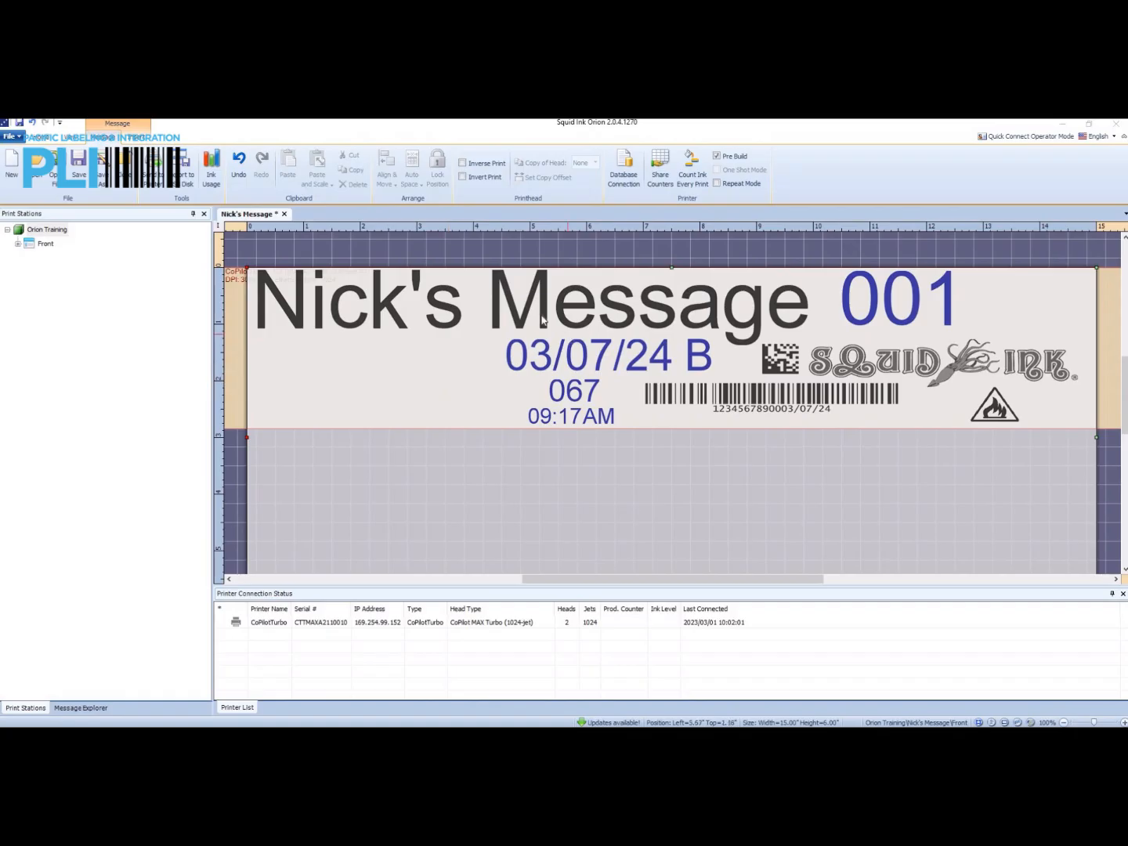
click(600, 314)
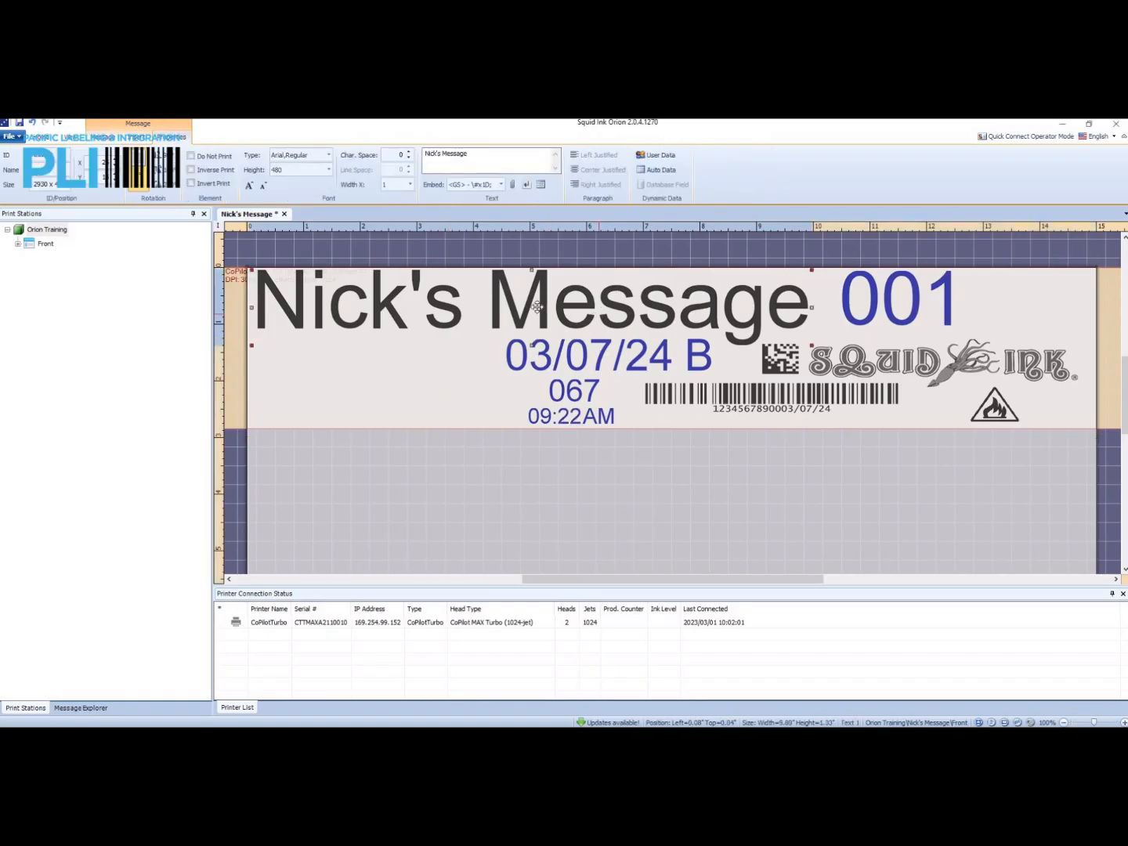
click(710, 394)
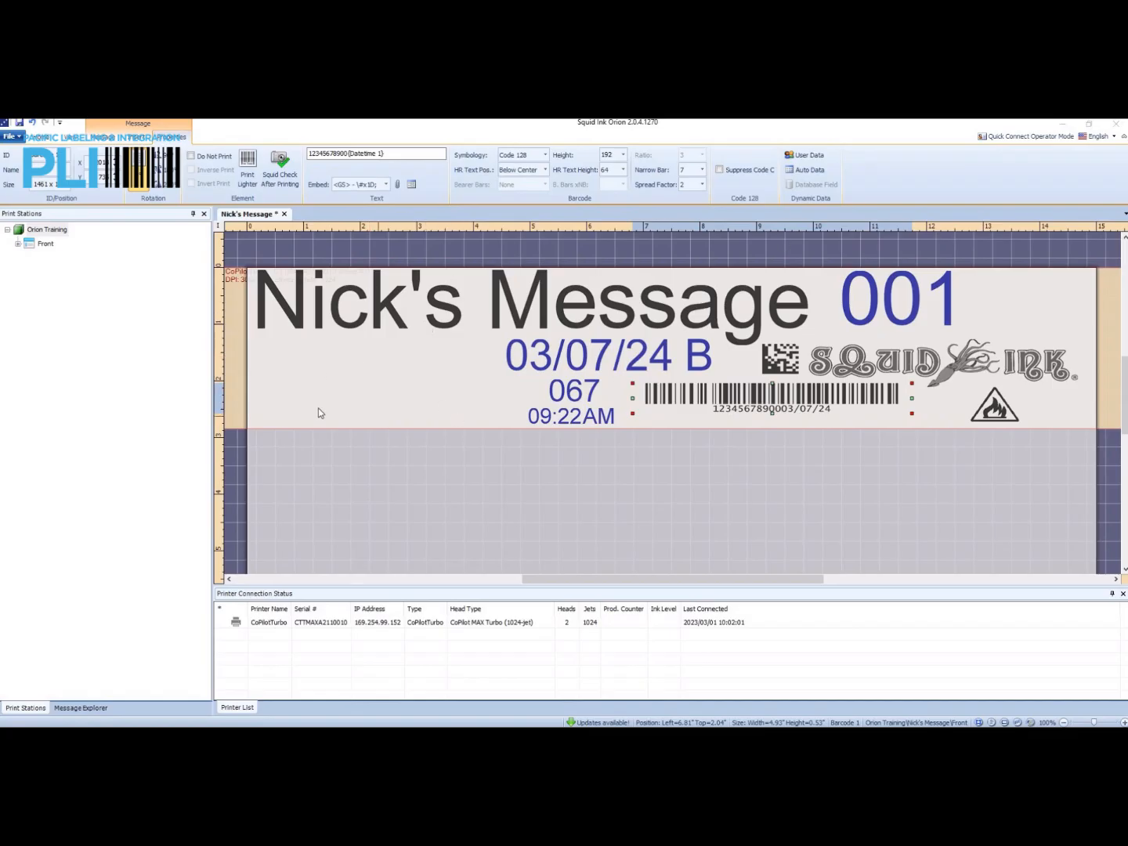
Add a text element below the start of the message title and set its font height to 96.
right_click(272, 364)
click(301, 370)
drag(305, 365, 307, 362)
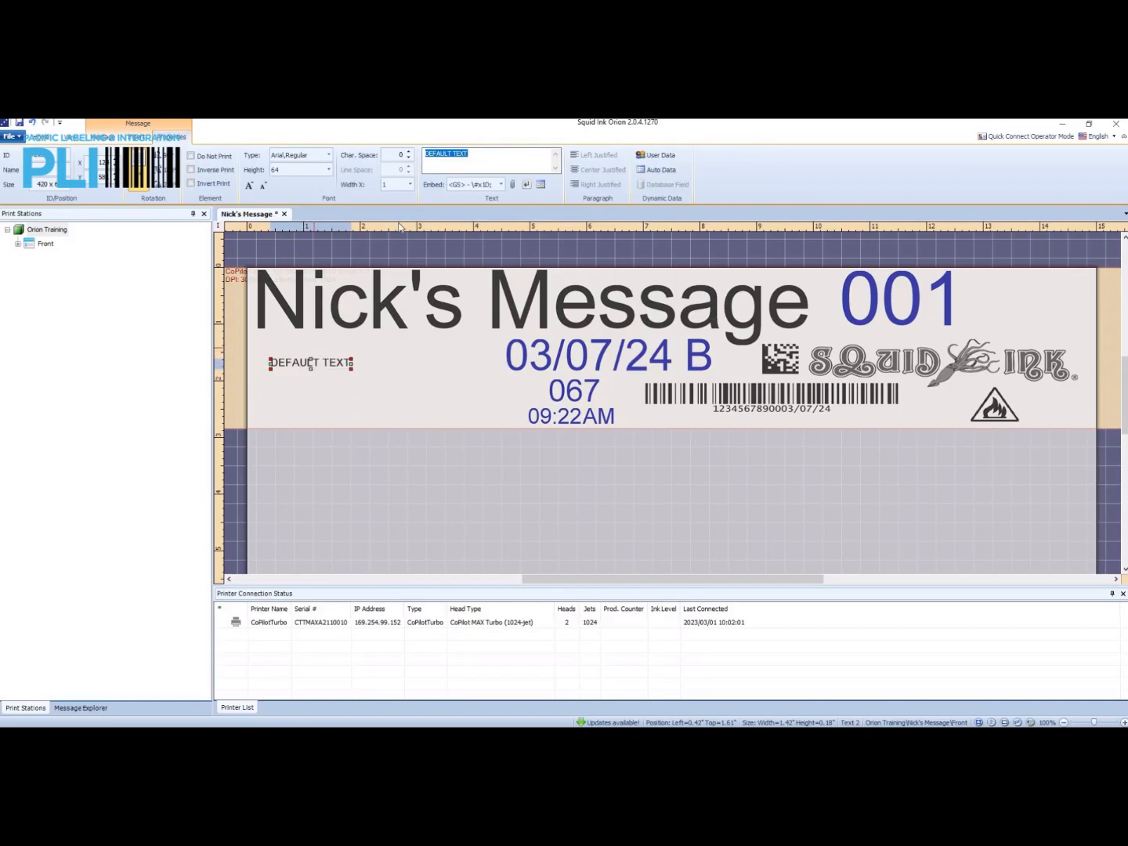
click(328, 170)
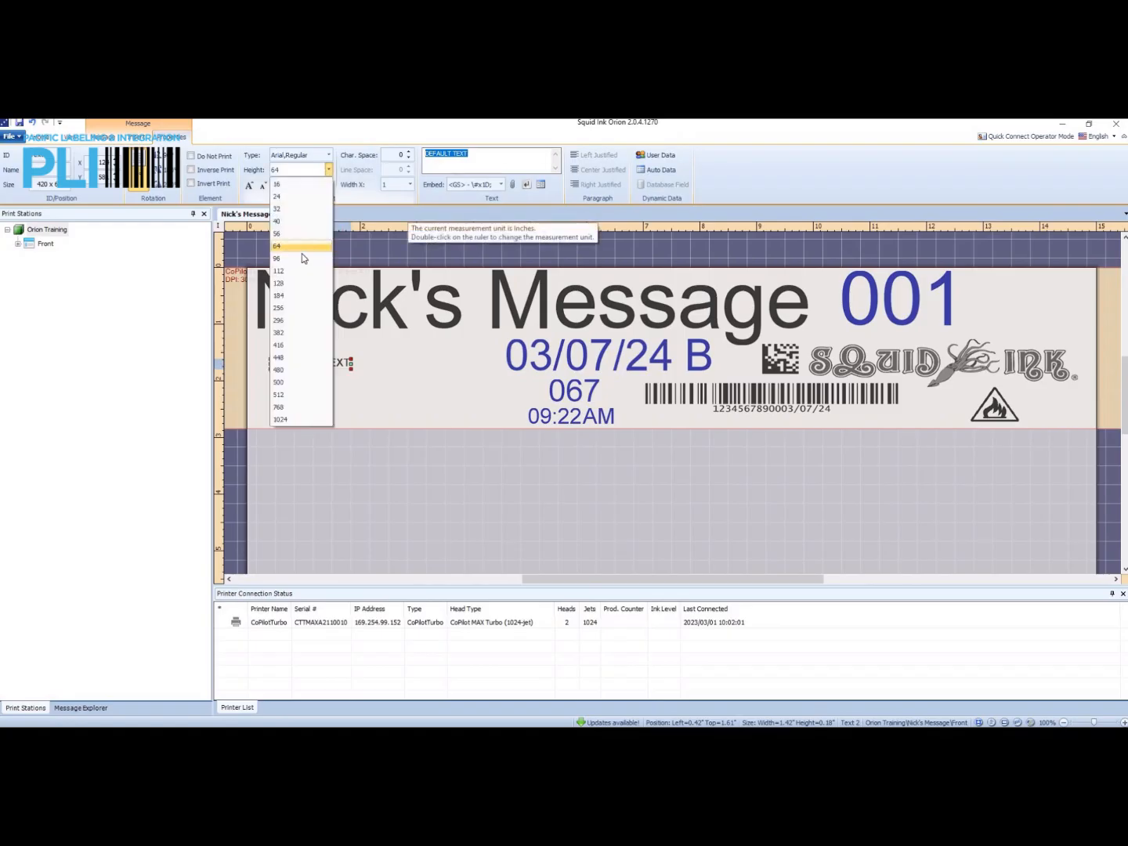
click(303, 257)
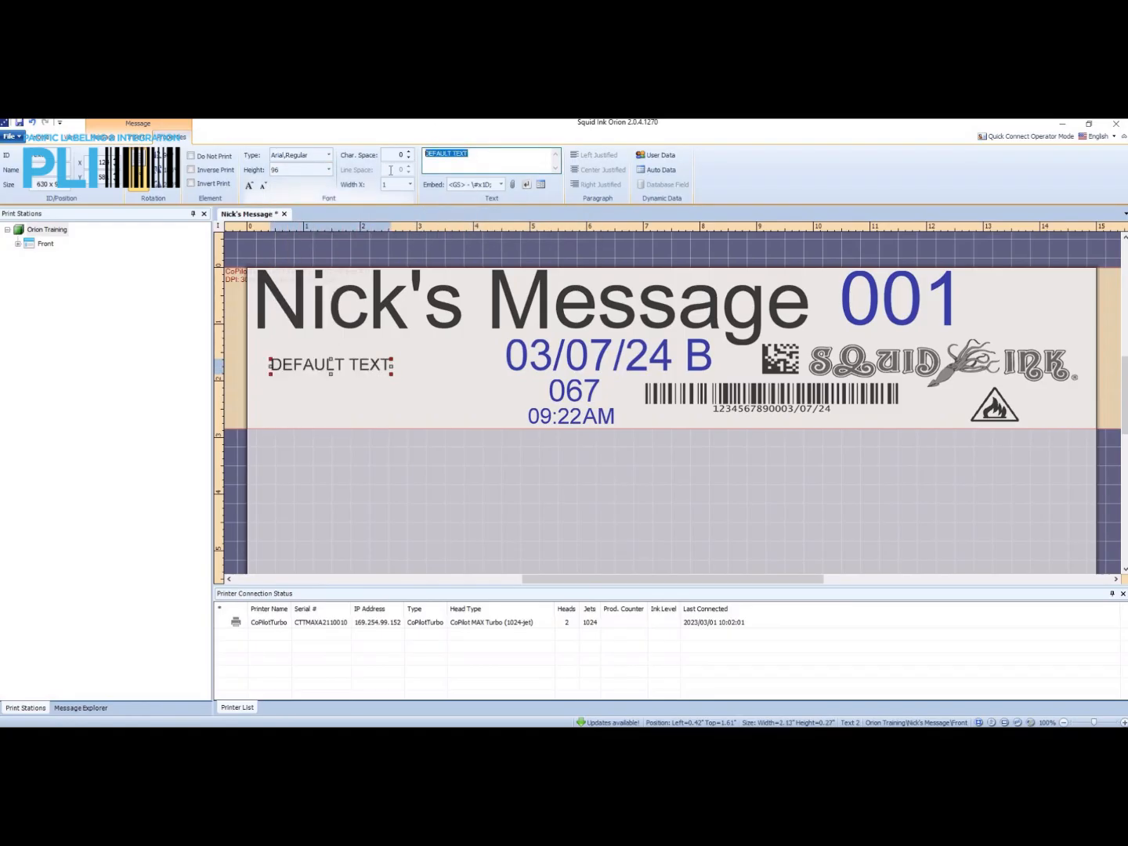
Change the new element's text to "Lot #" and shift it slightly toward the message's left edge.
text(Lot #)
key(Return)
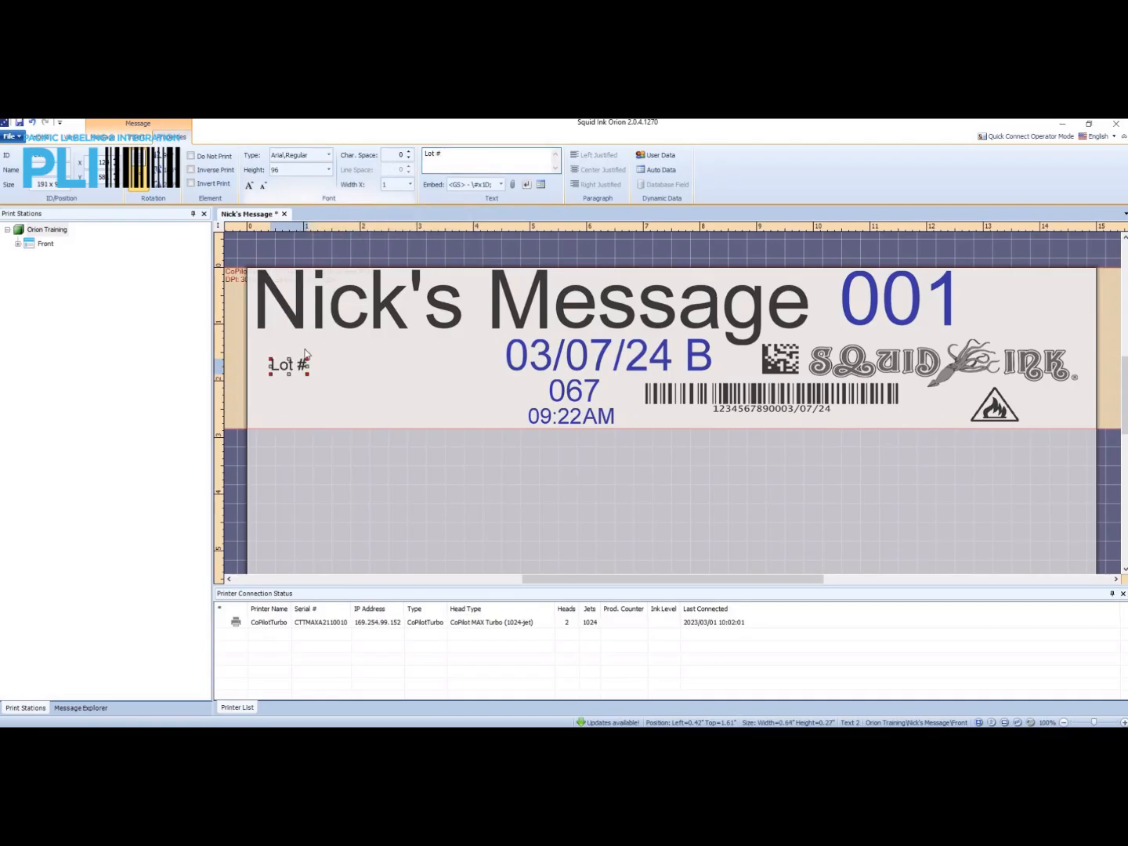
drag(290, 368, 282, 368)
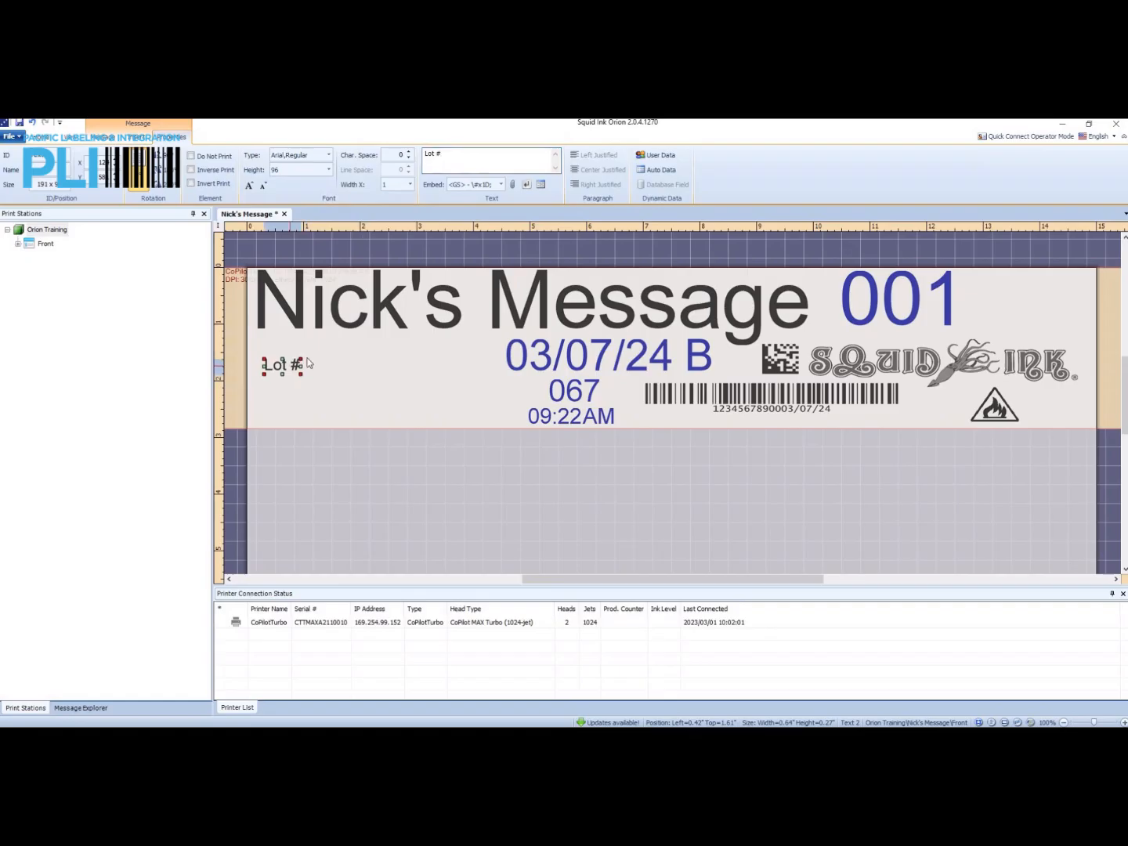
click(314, 363)
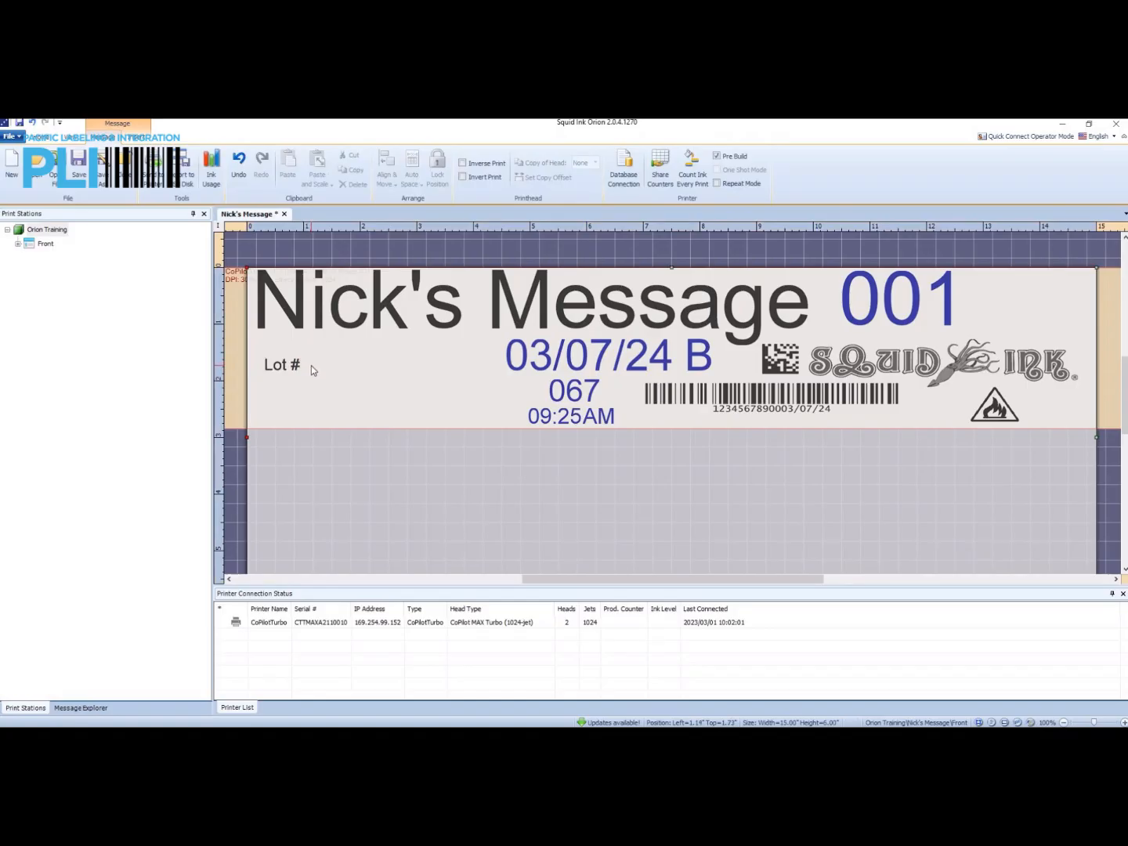
Add a second text element with font height 96 directly after the "Lot #" label, aligned with it.
right_click(312, 365)
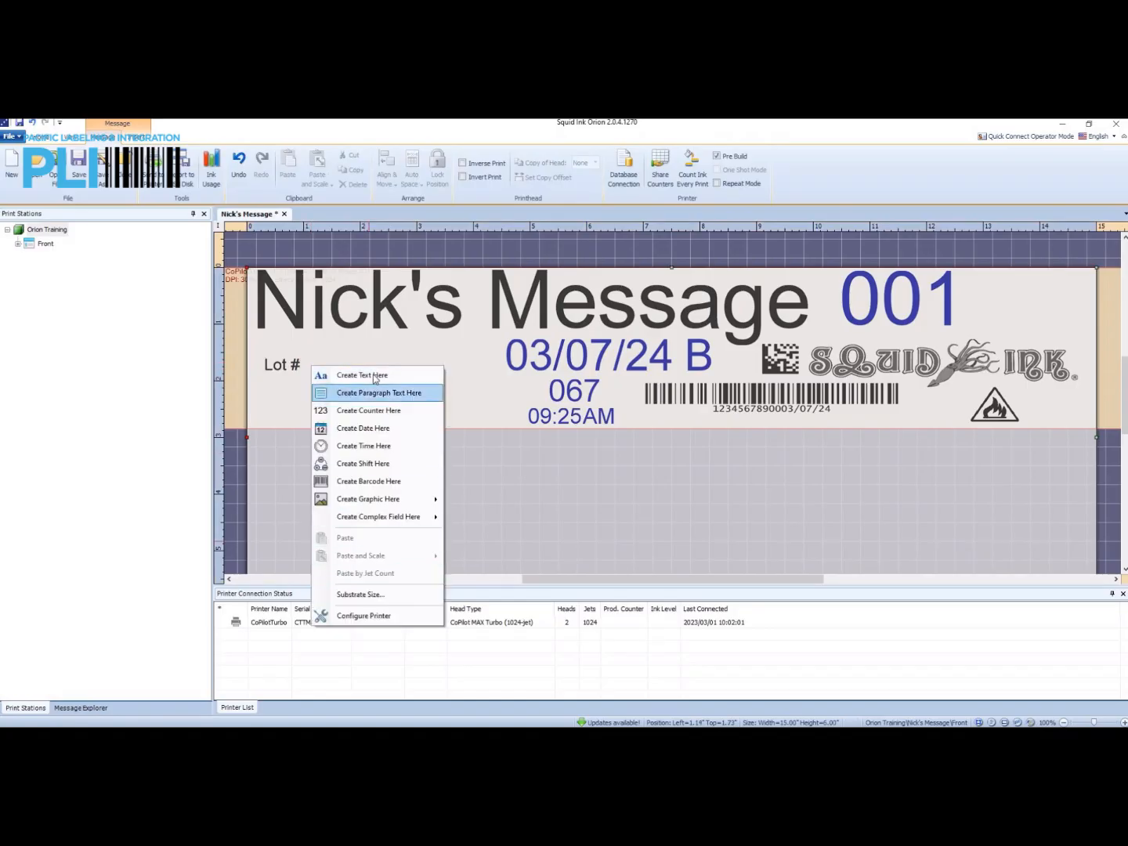
click(374, 377)
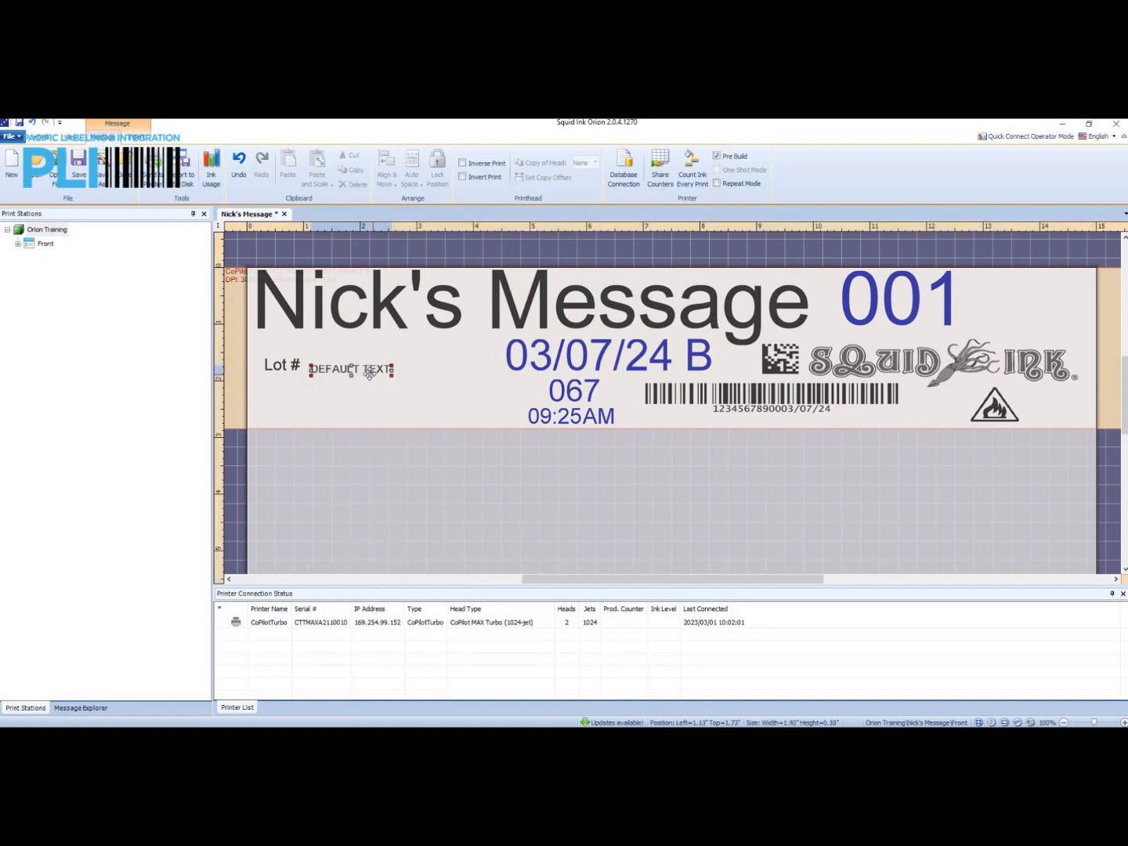
drag(358, 364, 357, 356)
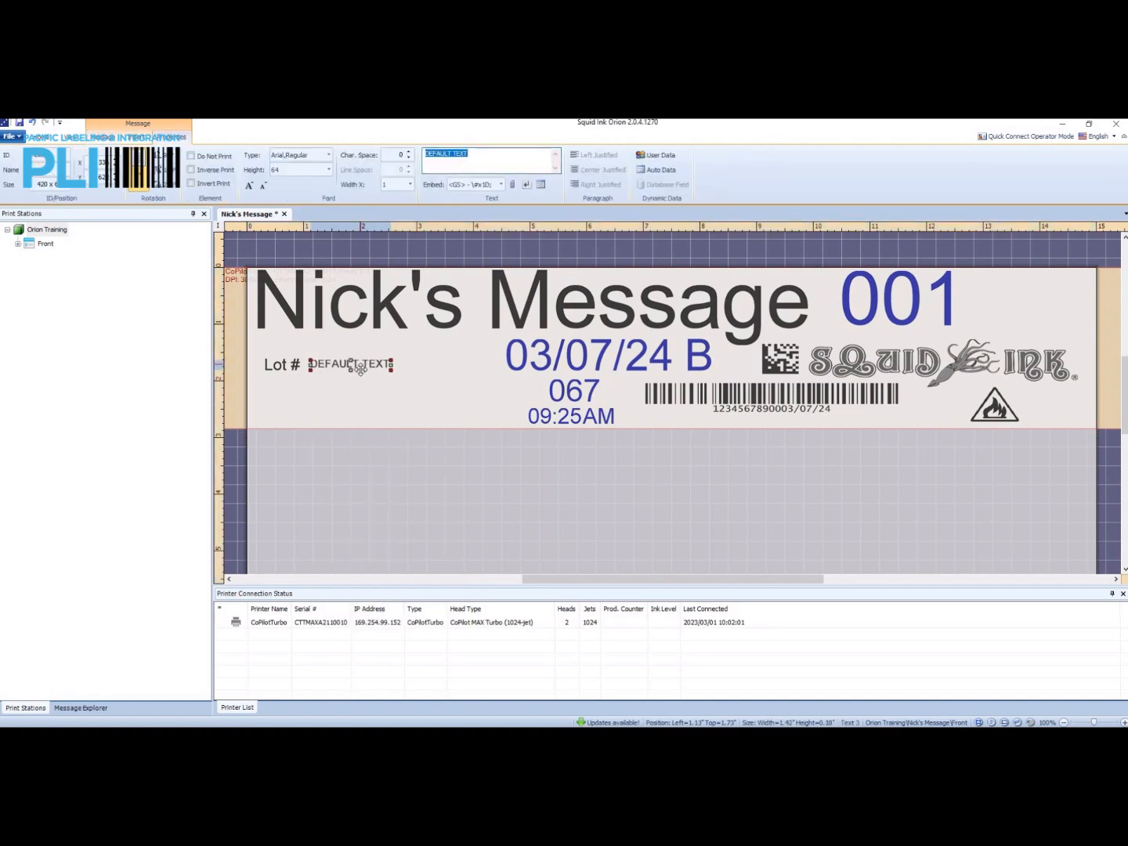
click(329, 170)
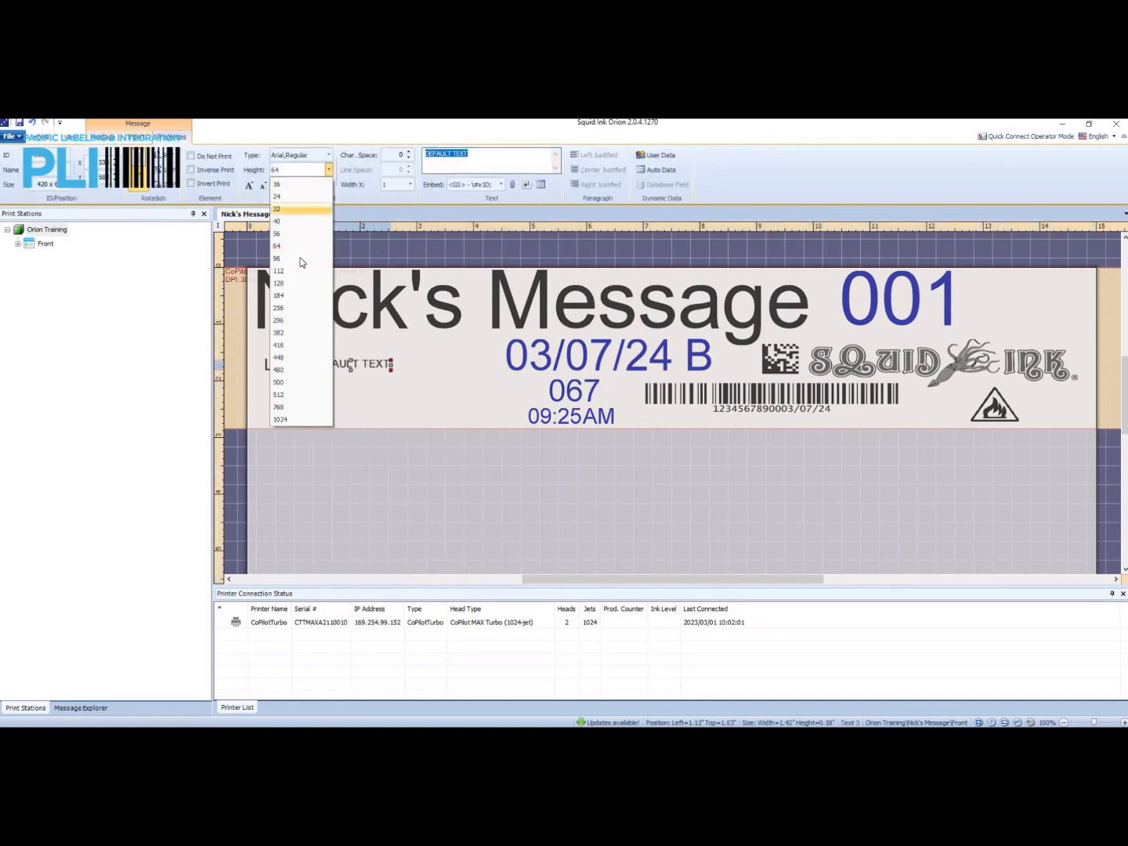
click(302, 259)
drag(338, 365, 343, 362)
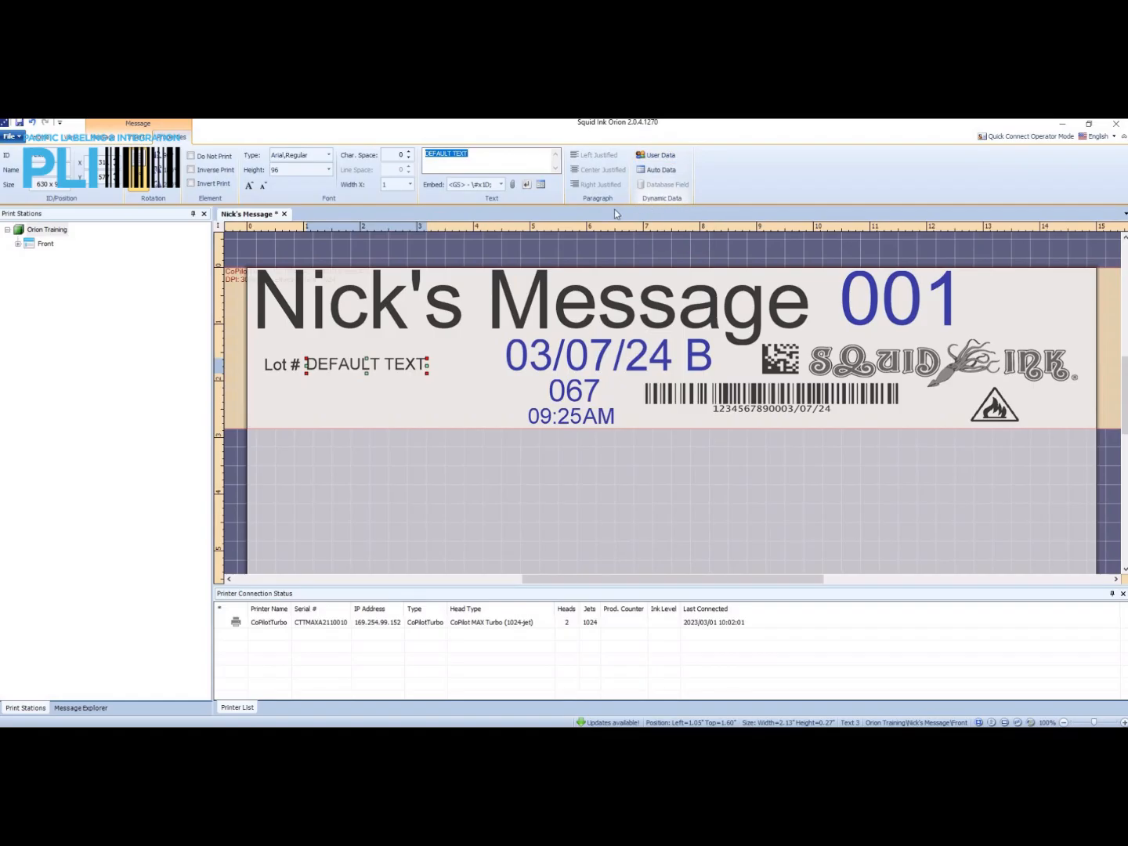
Turn the second text element into a User Data field with a data size of 6.
click(659, 156)
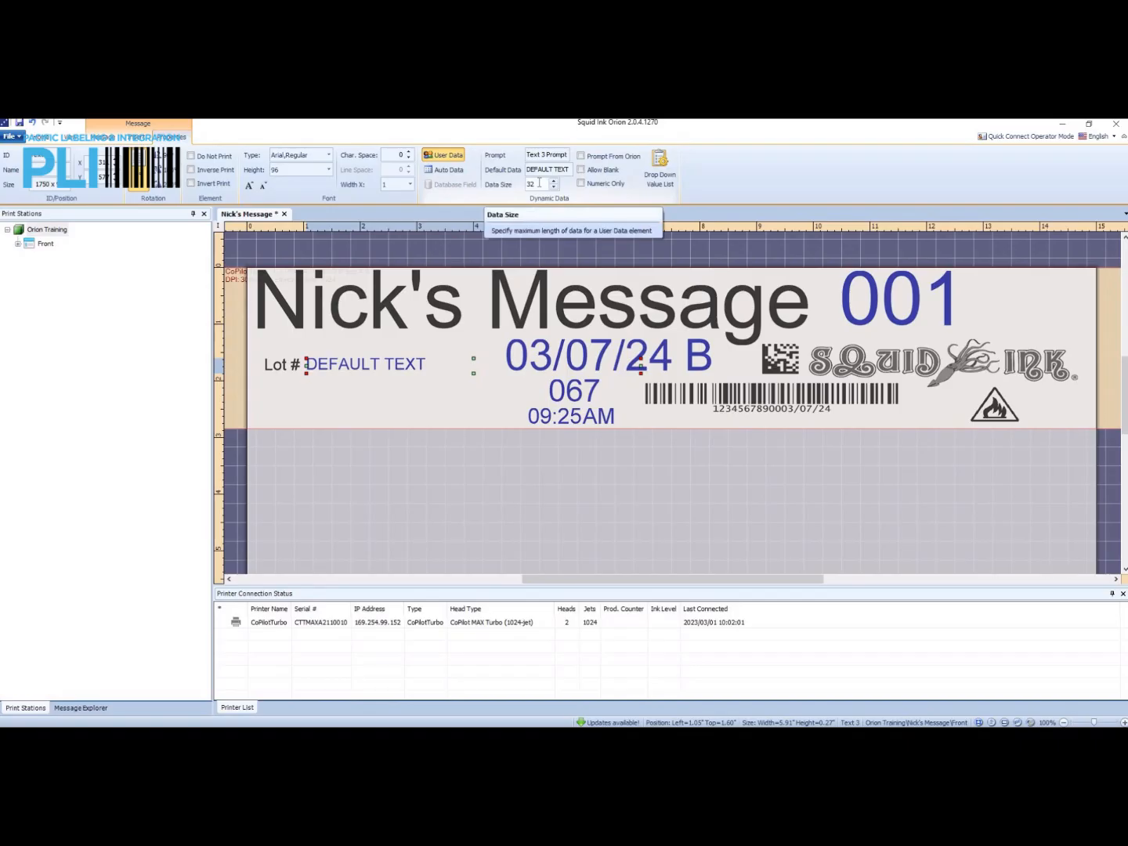
double_click(540, 183)
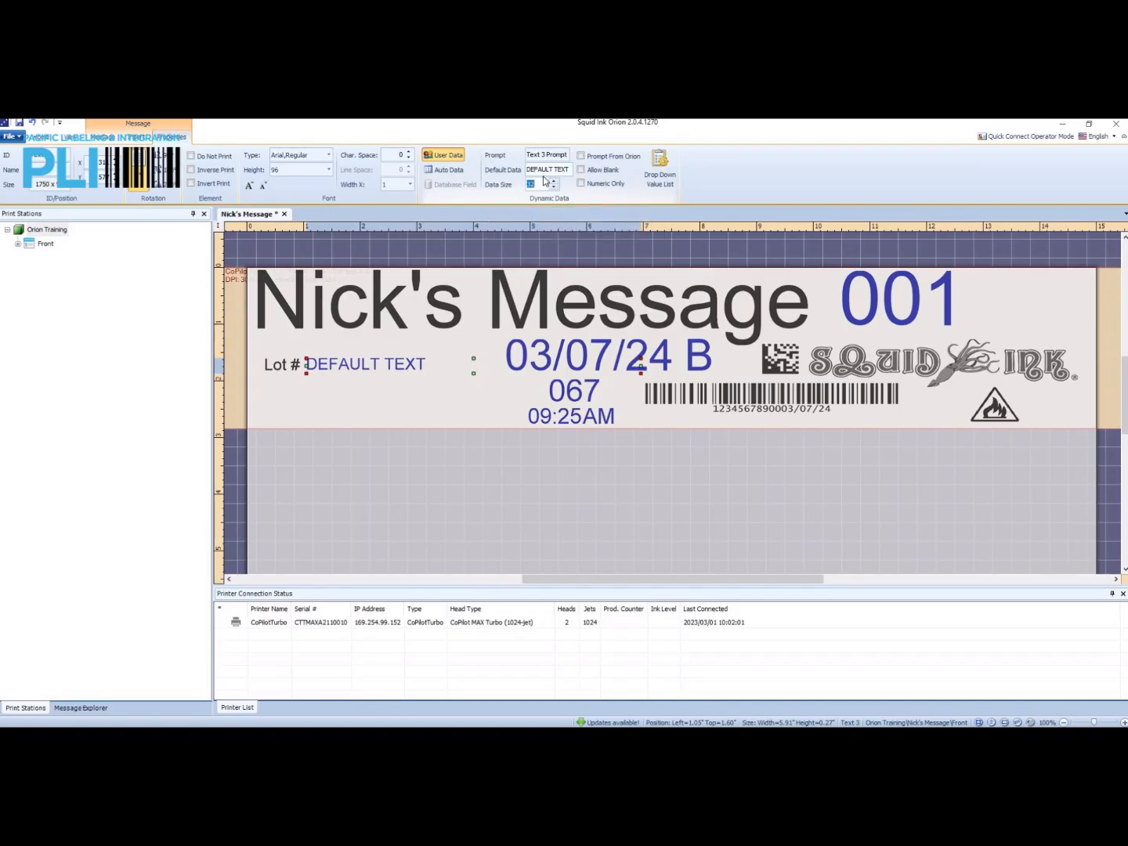
text(6)
key(Return)
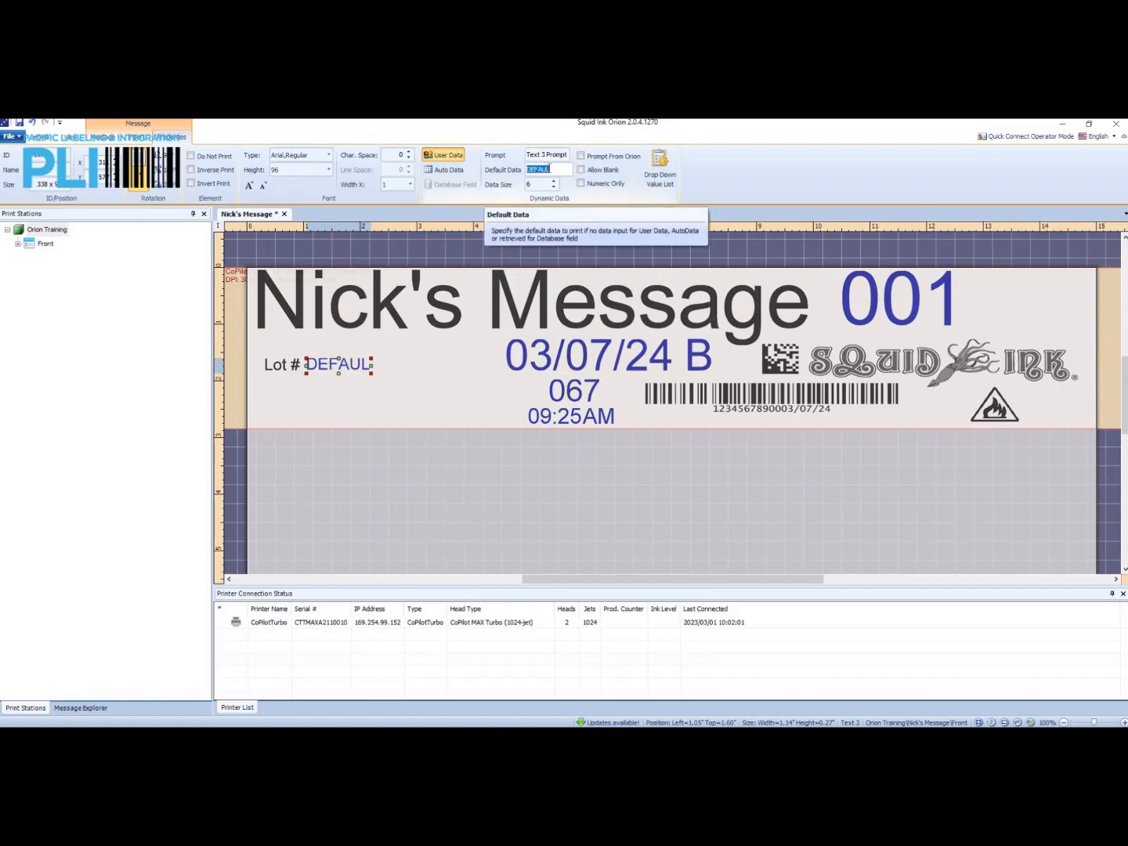
Set the user data field's default data to "Lot #" and its prompt to "Lot Number".
text(Lot #)
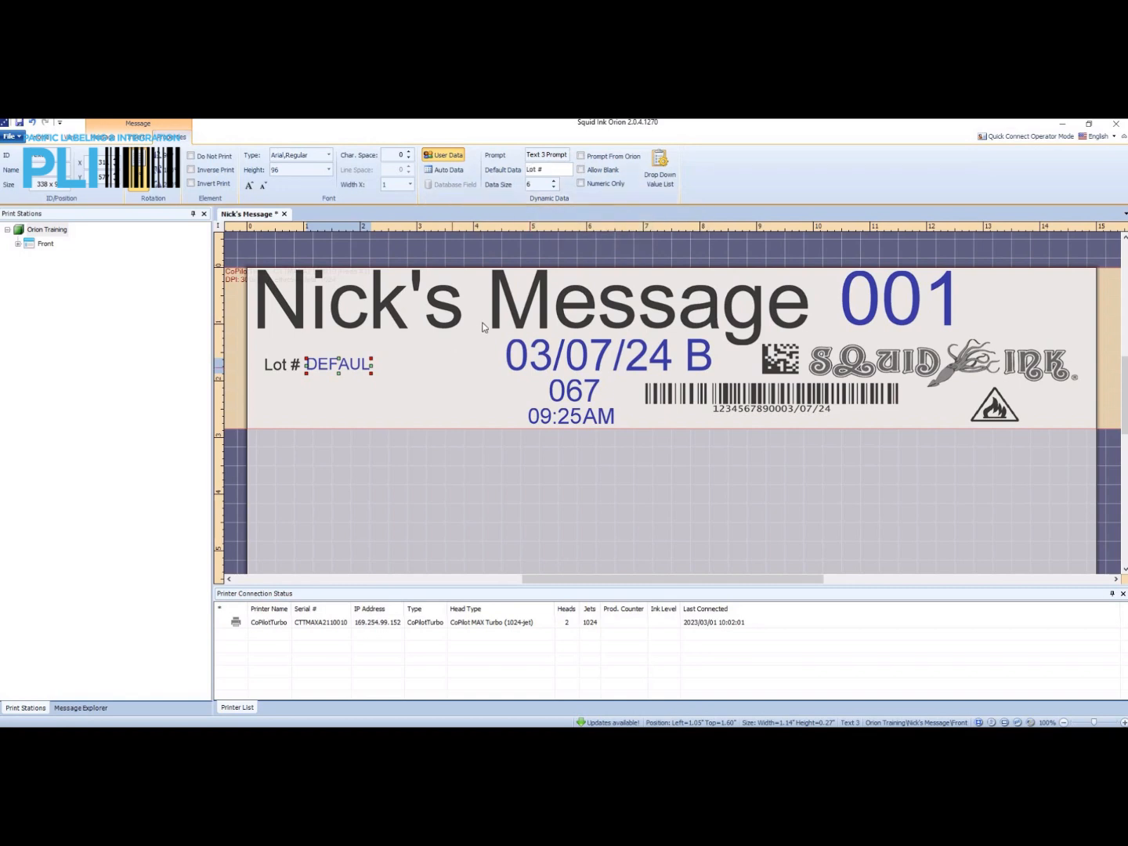
key(Return)
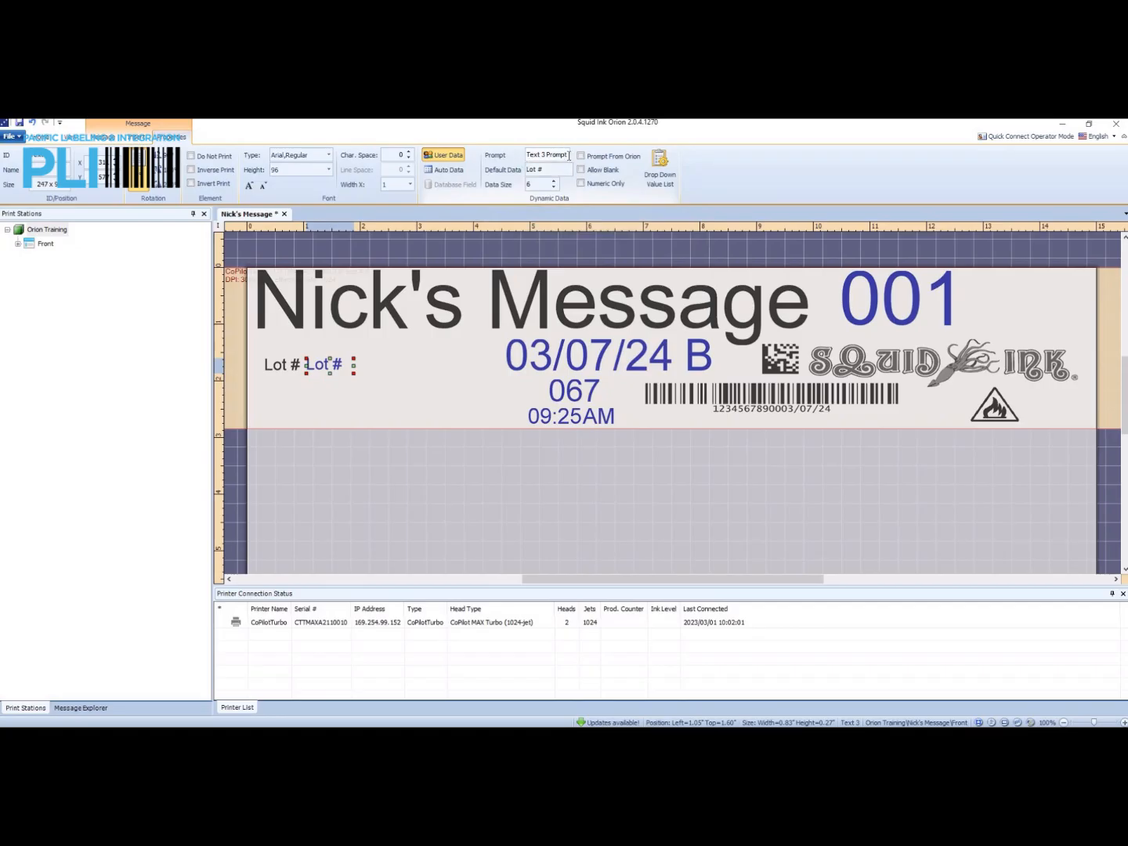
click(563, 154)
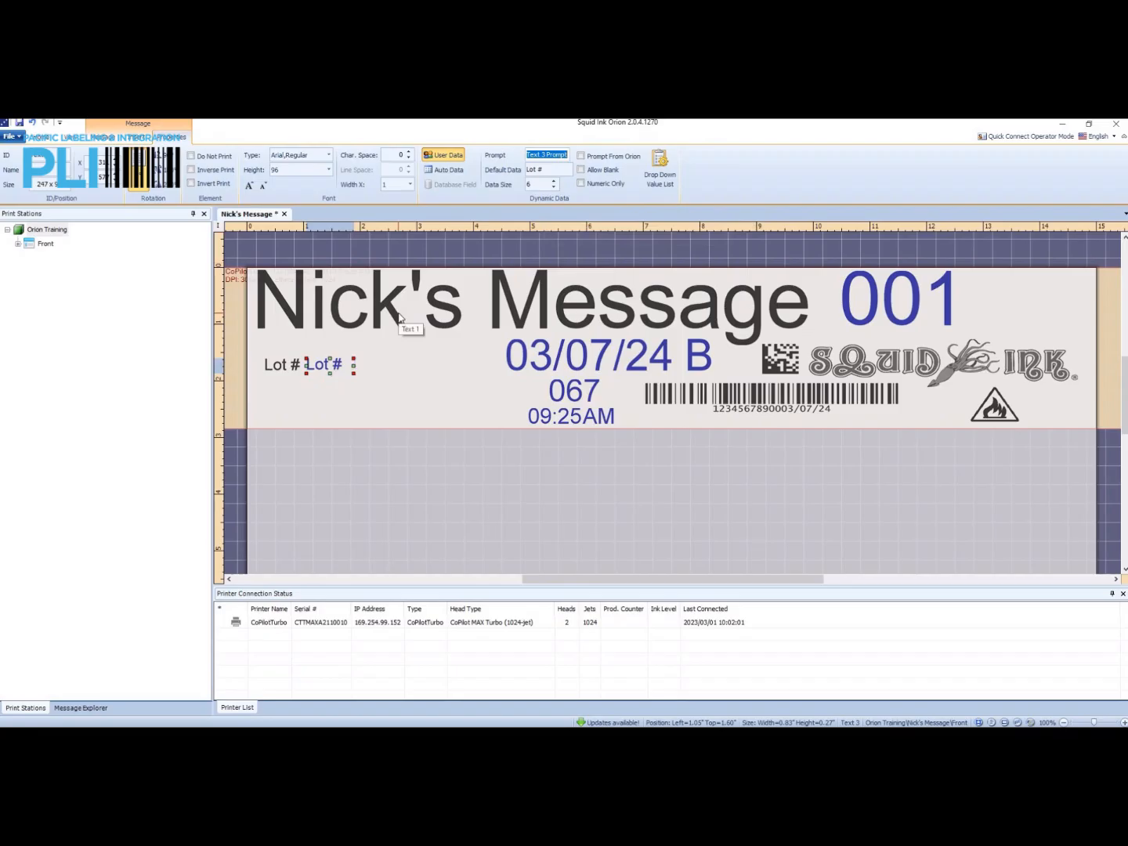
text(Lot Number)
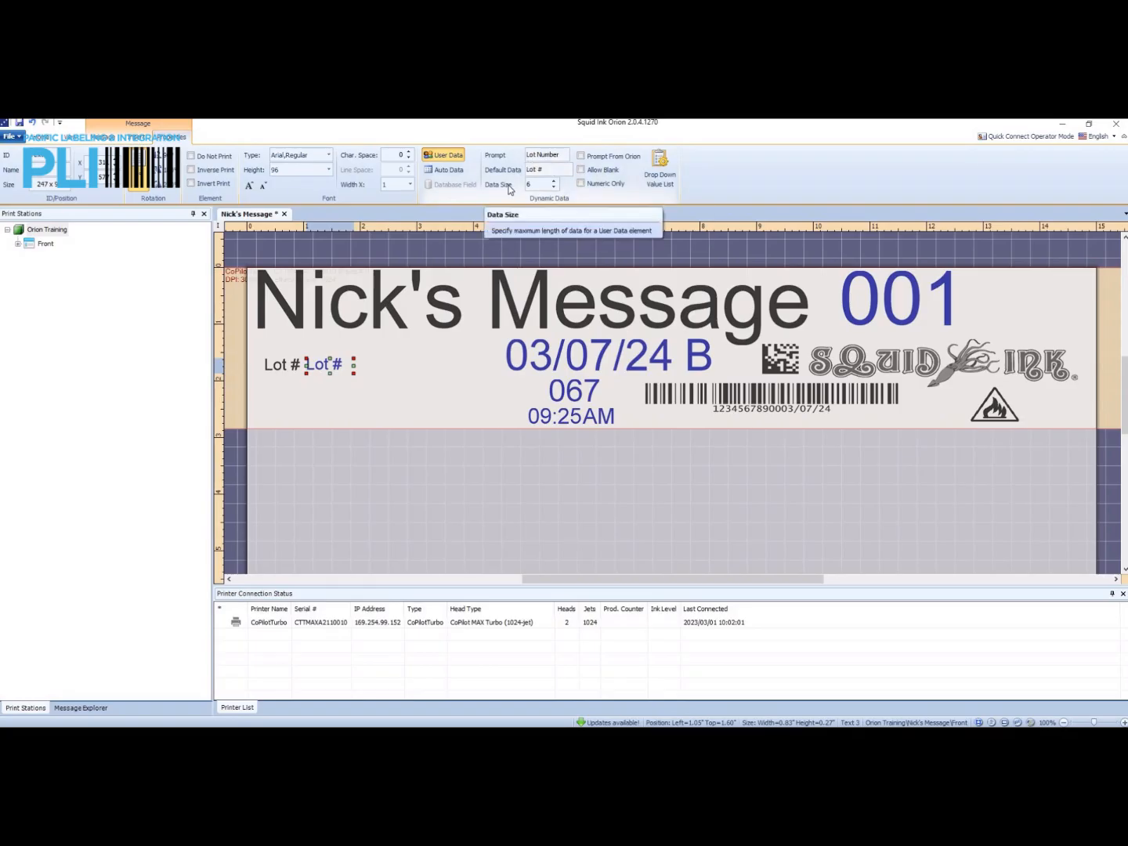
click(532, 184)
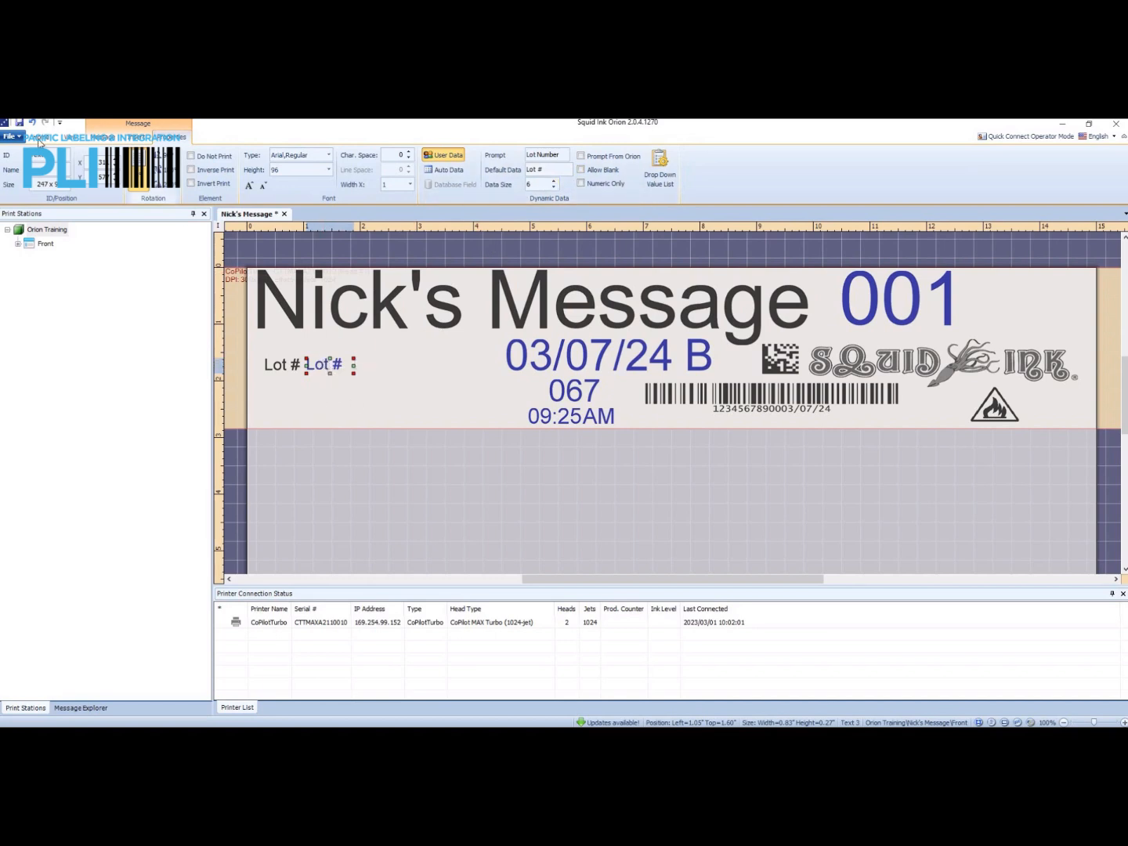
Save the message and send it to the CoPilotTurbo printer, closing the transfer report when done.
click(19, 124)
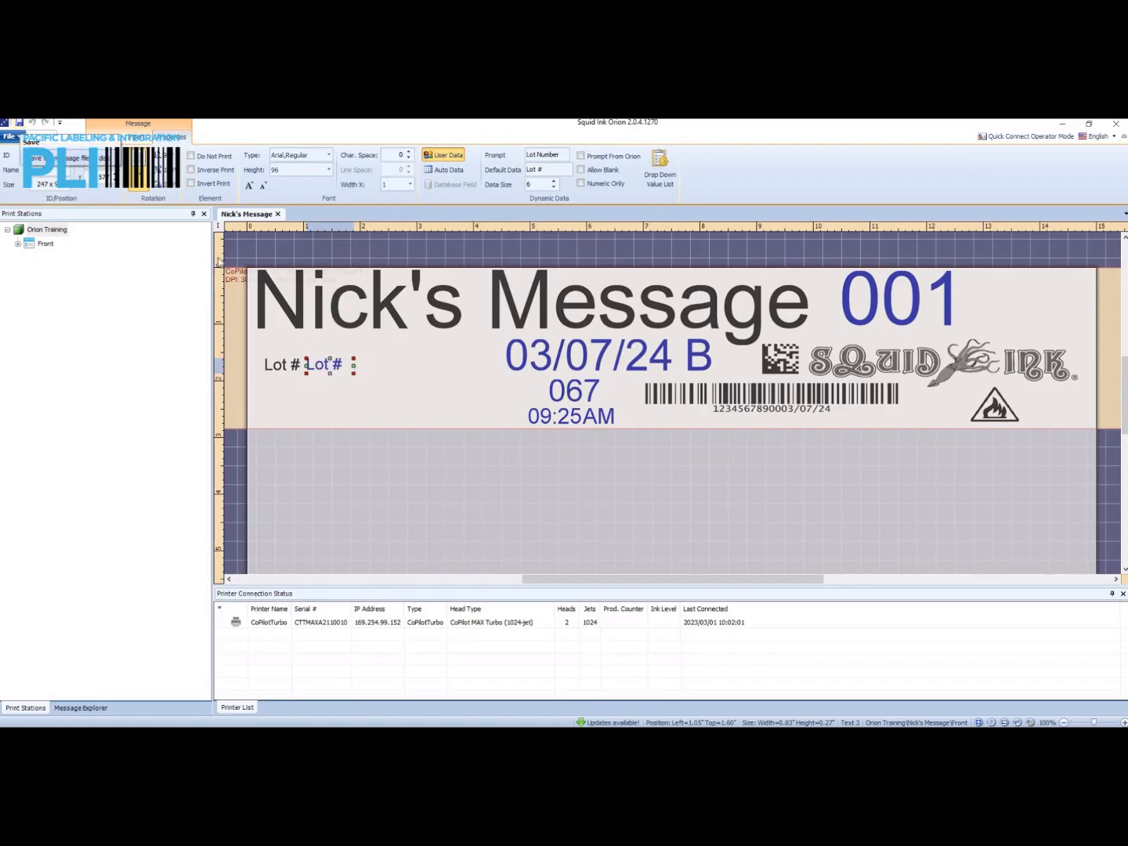
click(18, 137)
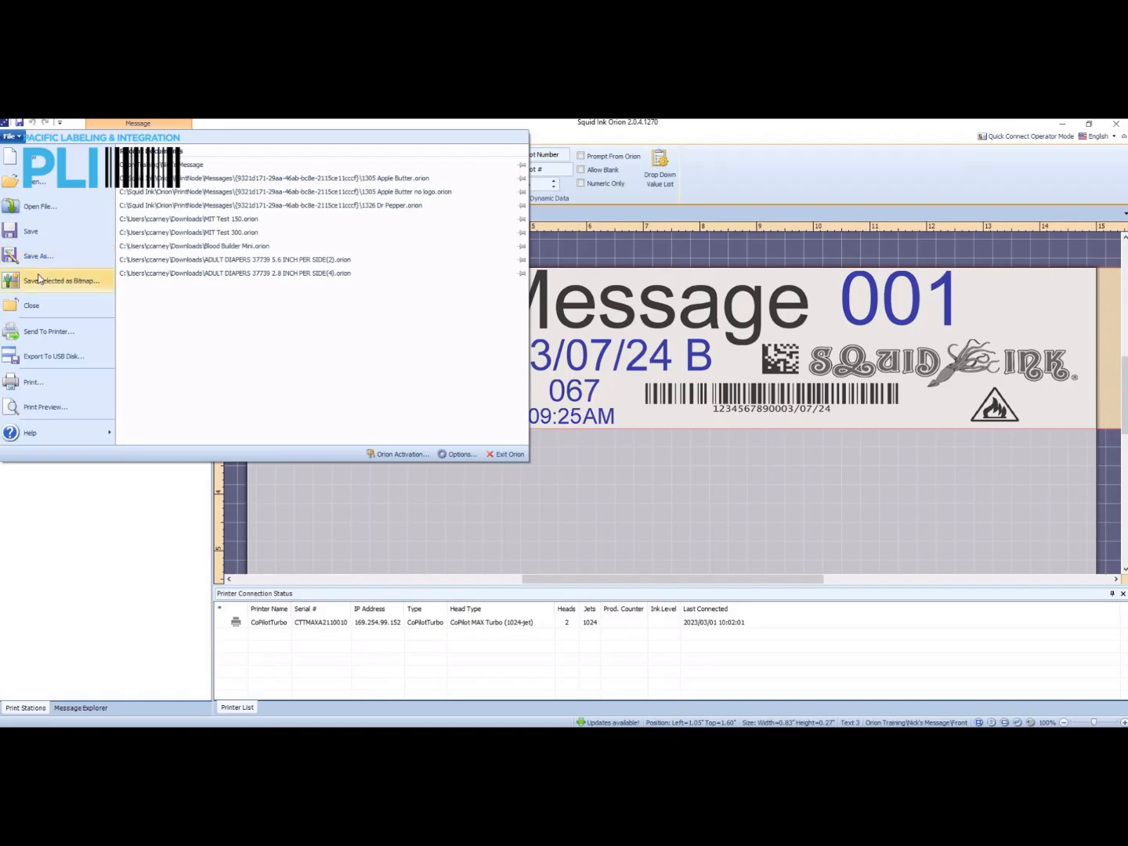
click(49, 331)
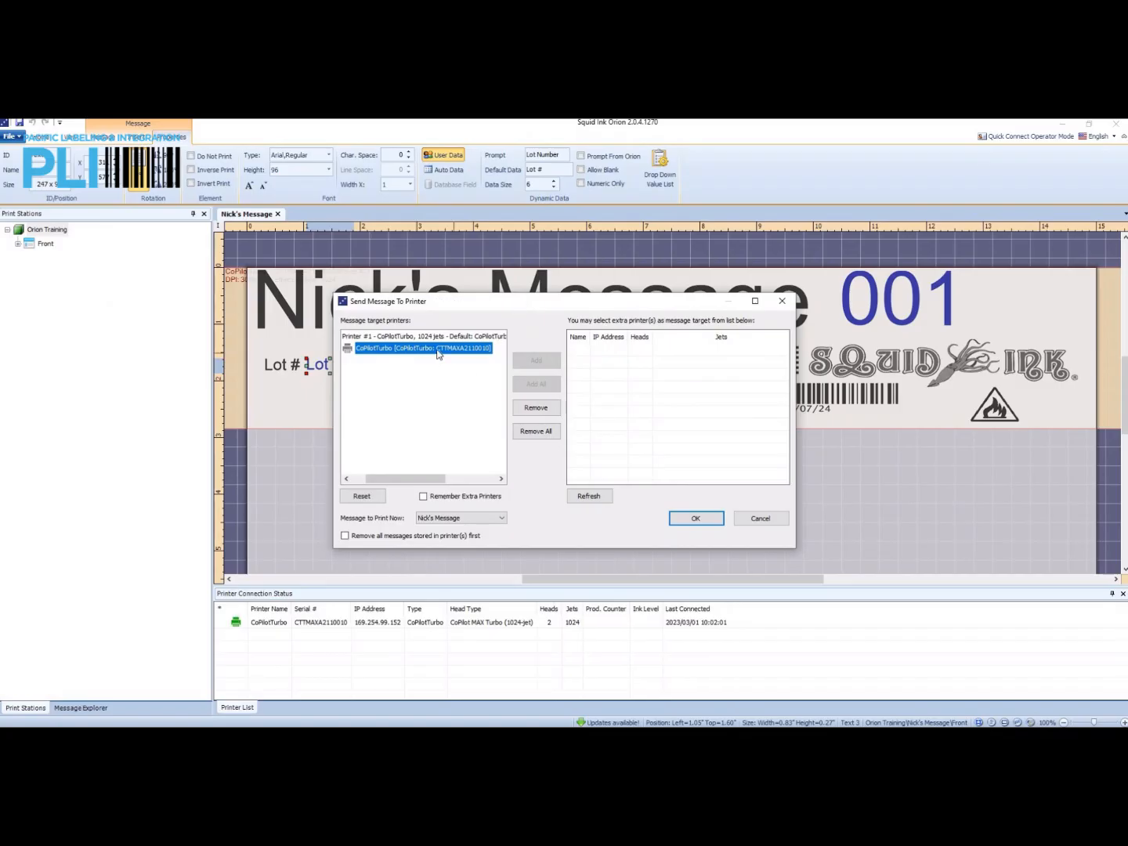
click(695, 518)
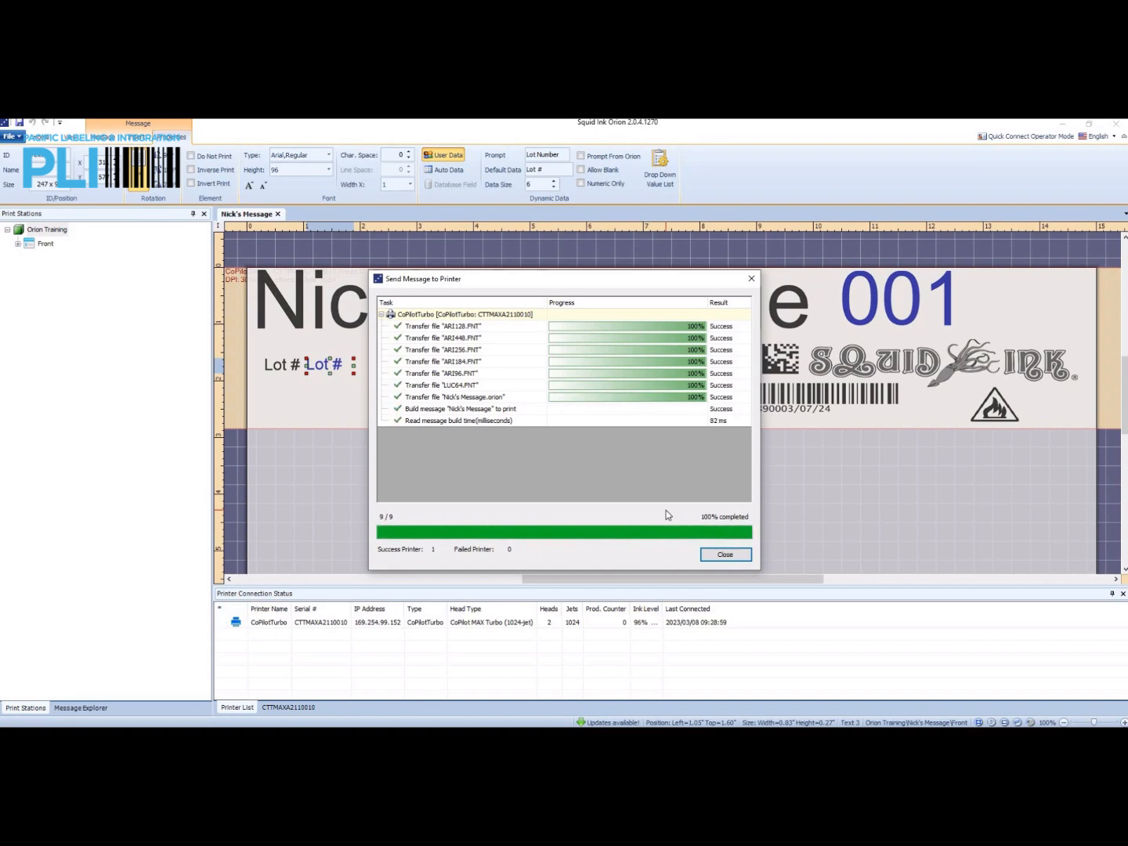
click(727, 555)
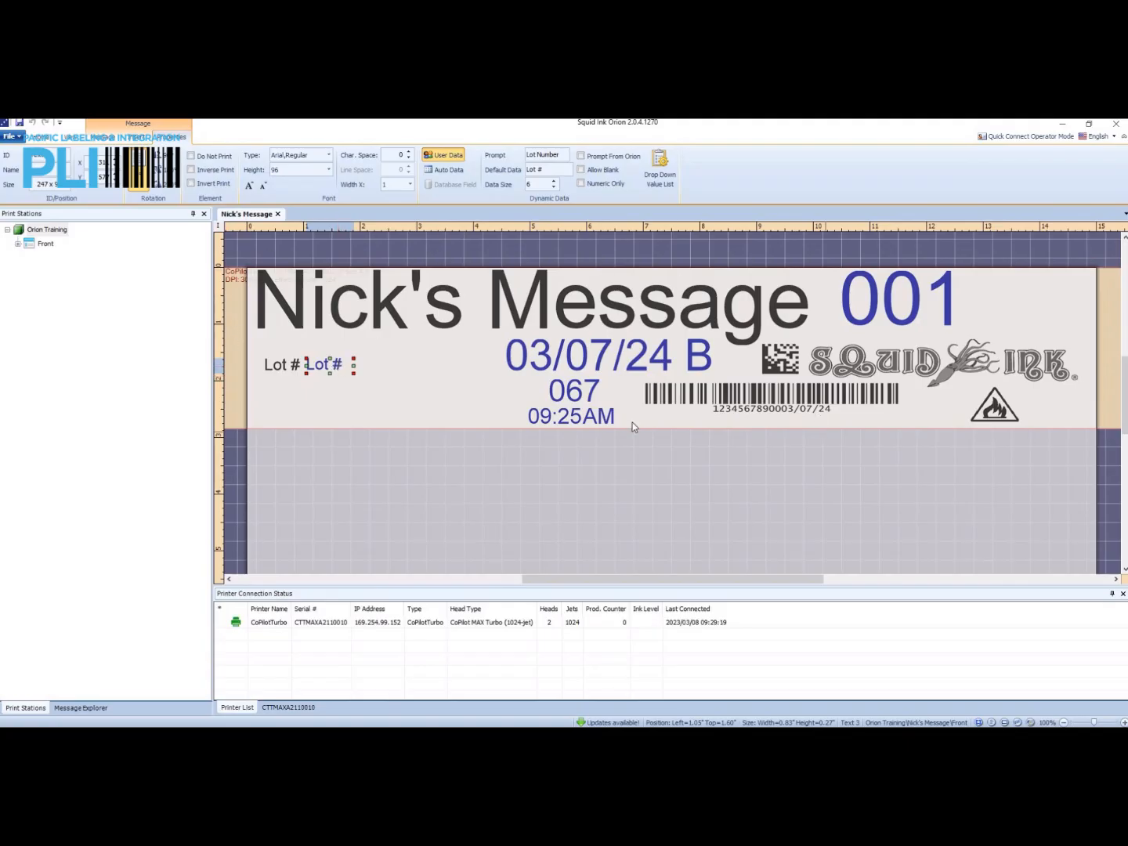
Convert the Code 128 barcode to User Data and nudge it slightly down and left.
click(773, 399)
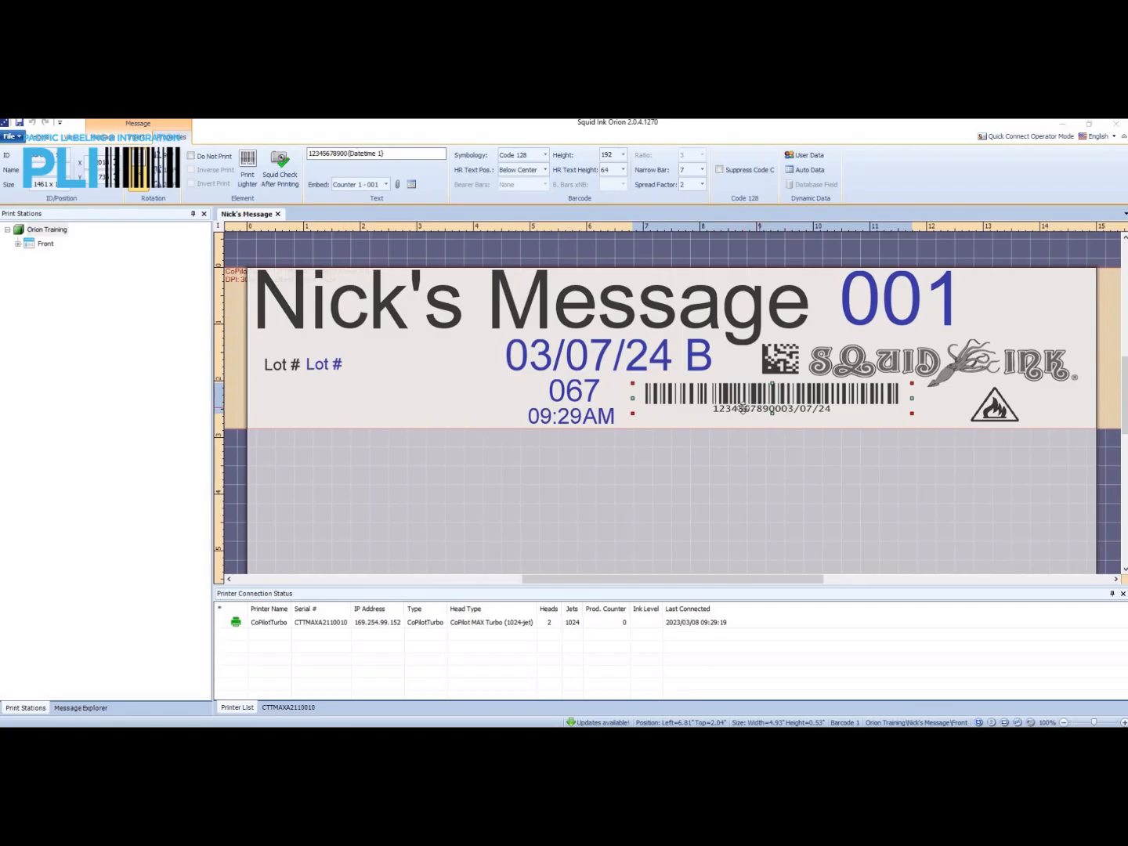
click(398, 151)
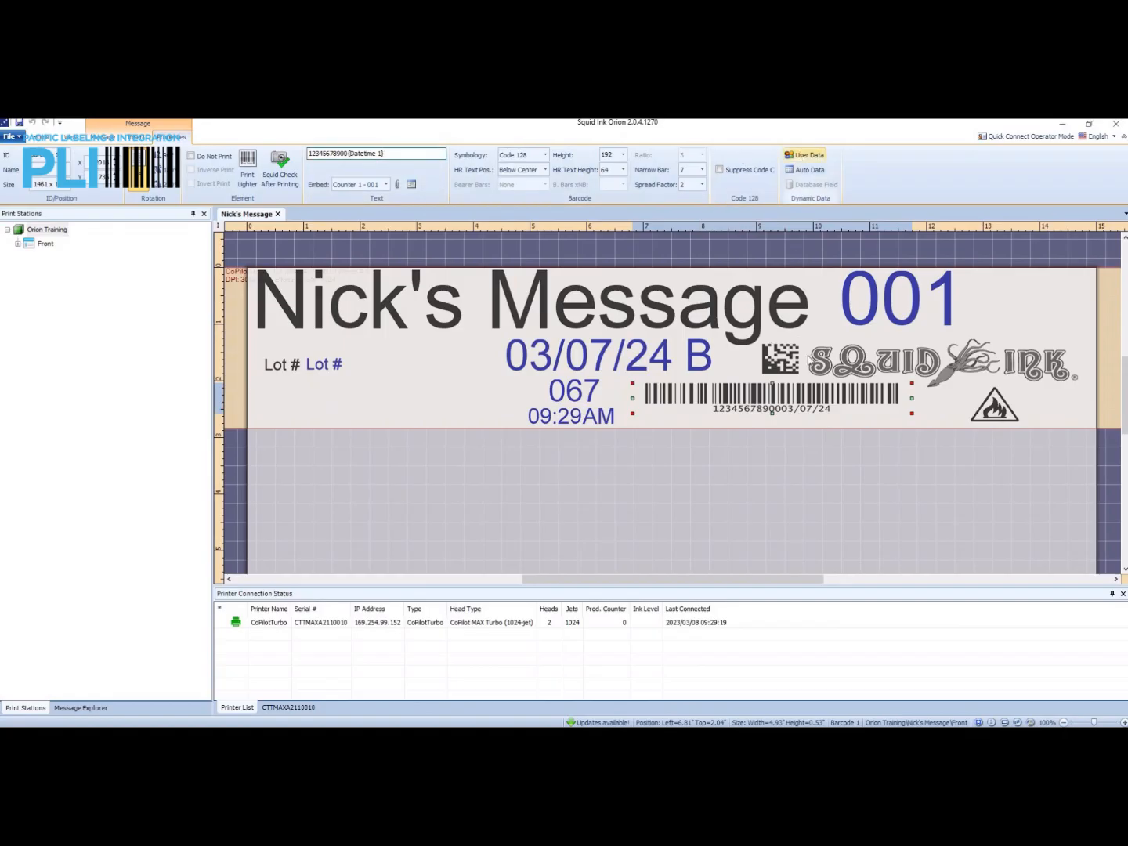
click(814, 394)
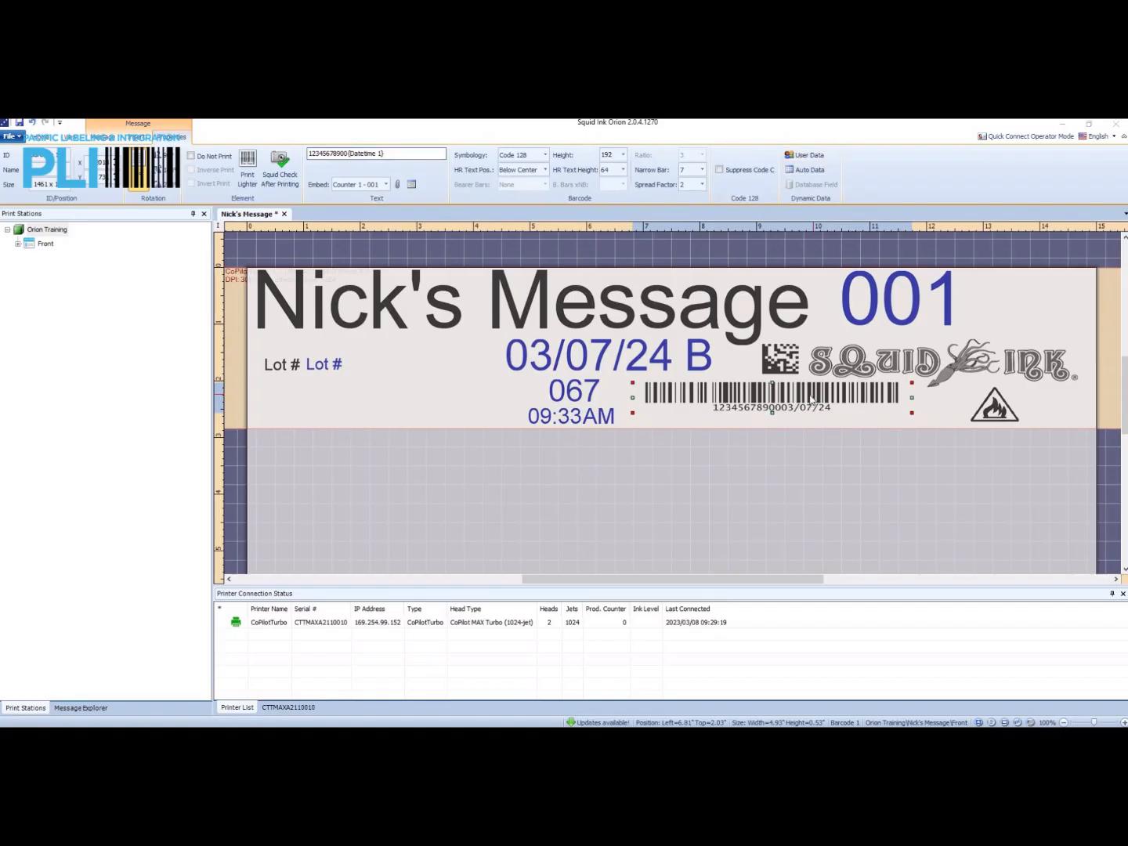
double_click(812, 401)
click(745, 297)
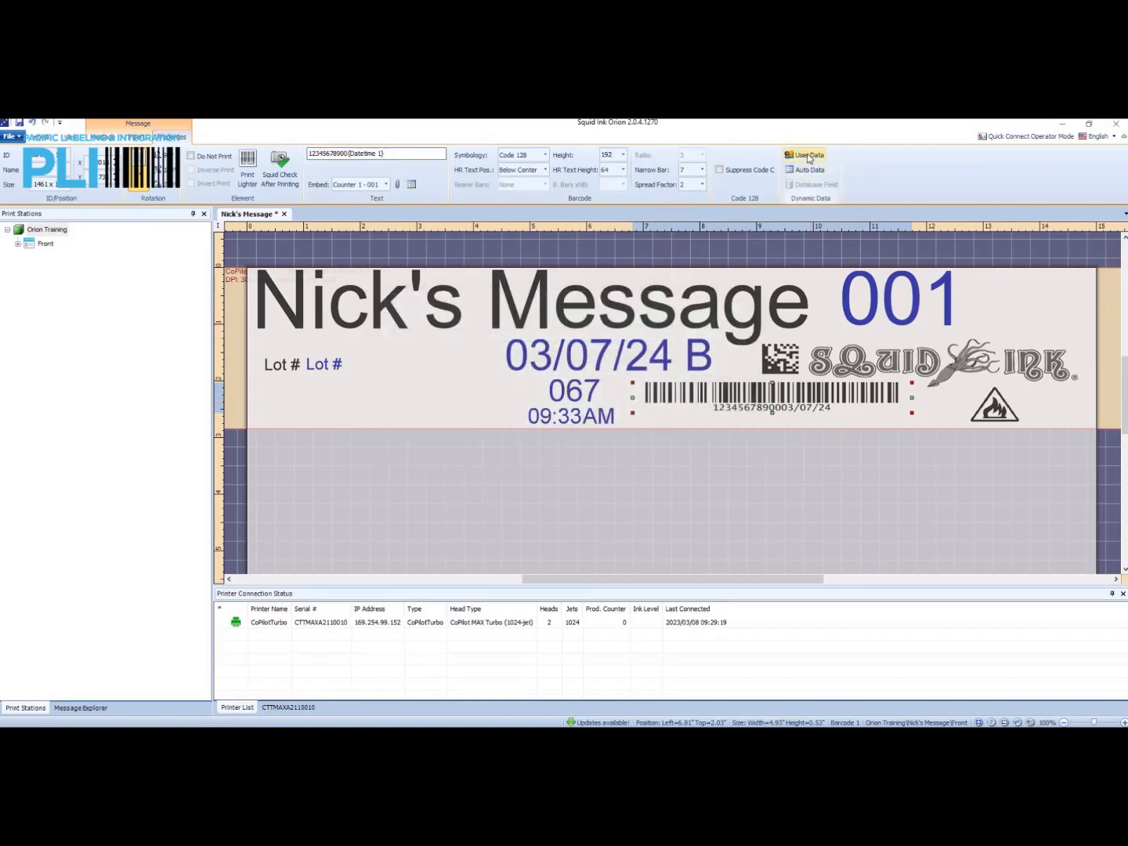
click(808, 156)
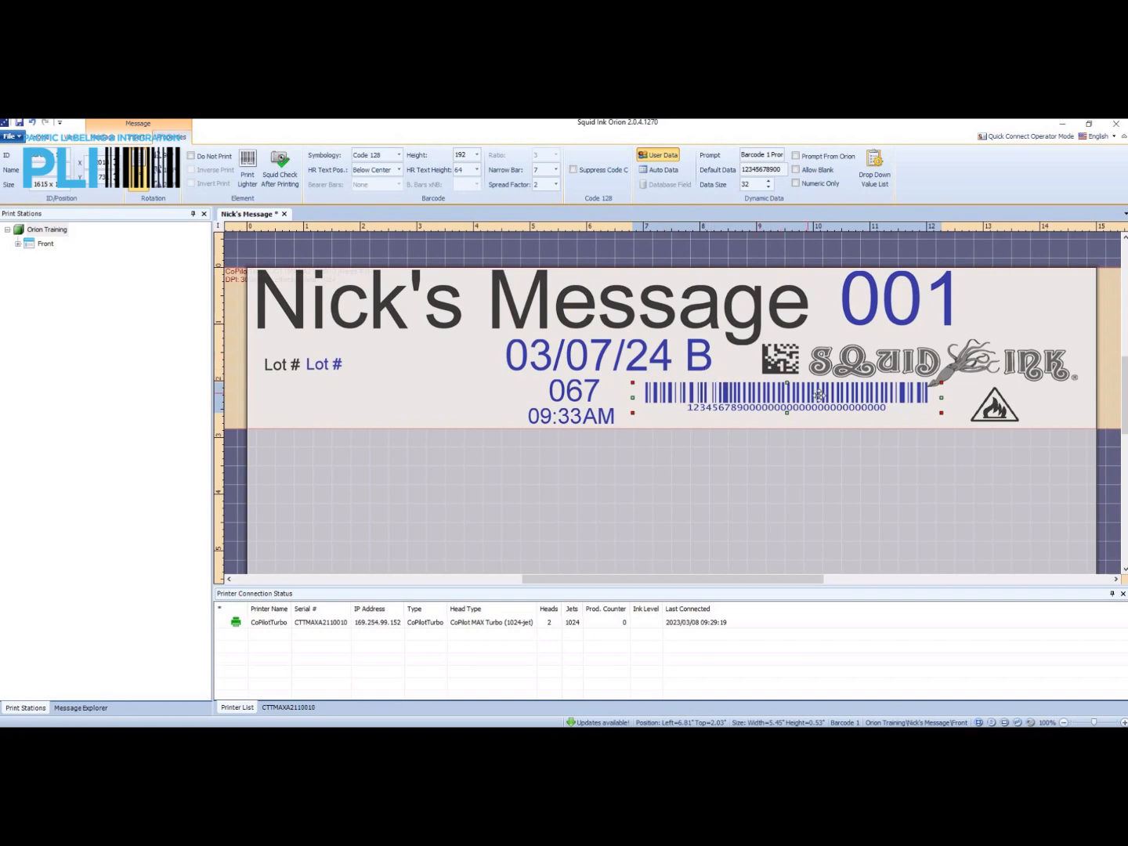
drag(816, 394, 811, 398)
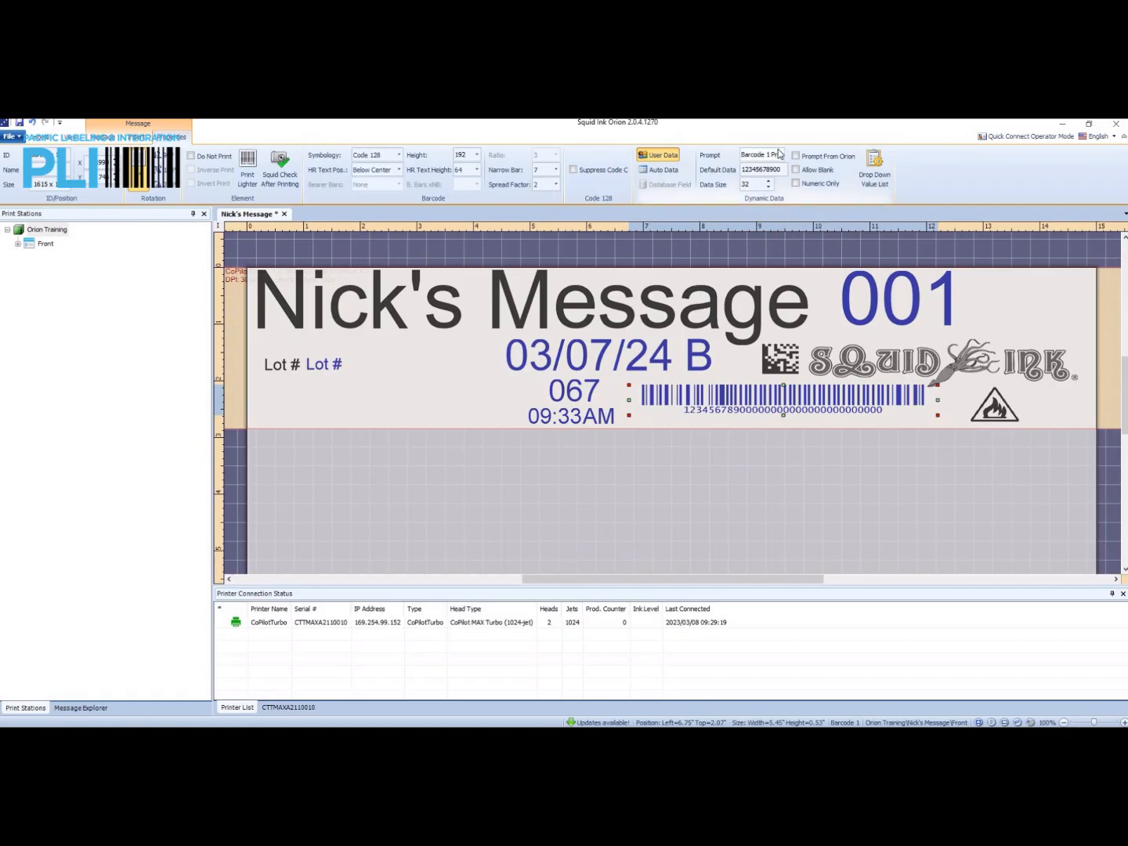
Change the barcode's user data prompt to "Barcode Number".
drag(806, 147, 815, 147)
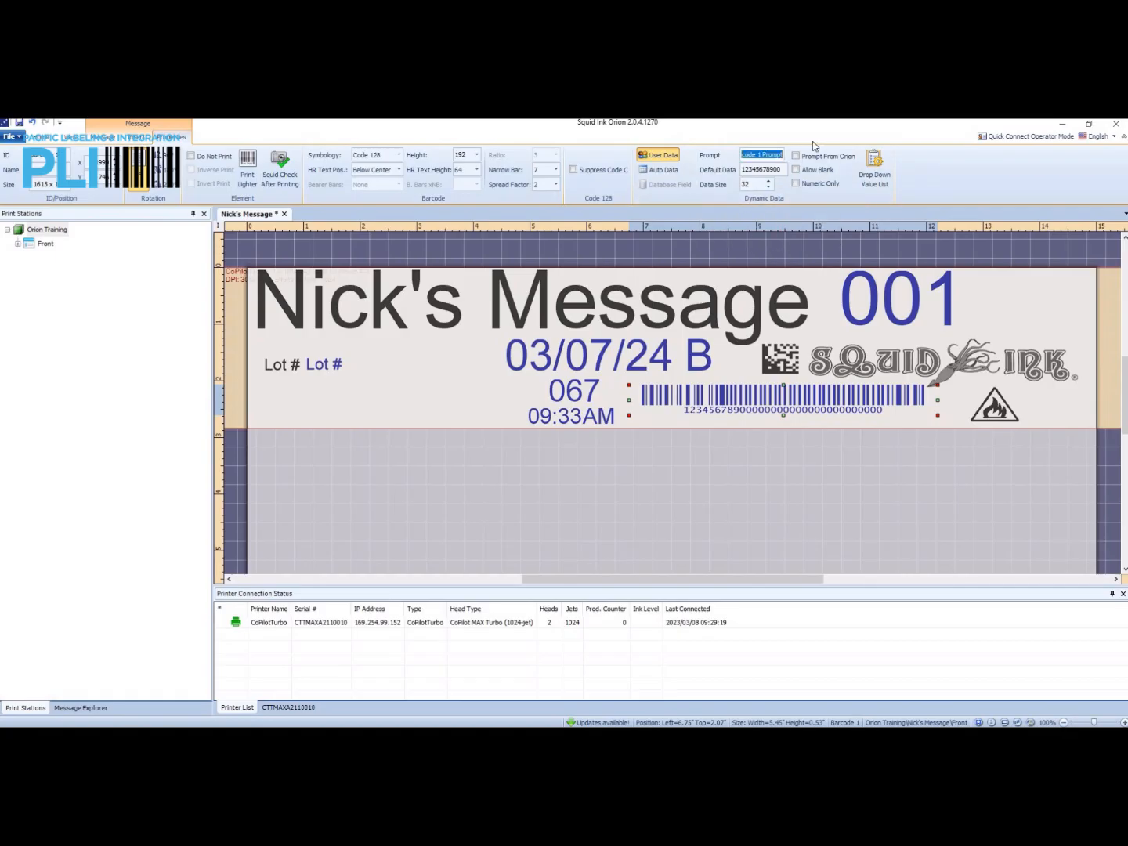
key(Right)
key(BackSpace)
key(BackSpace)
key(BackSpace)
Replace the barcode's default data with all zeros.
double_click(782, 169)
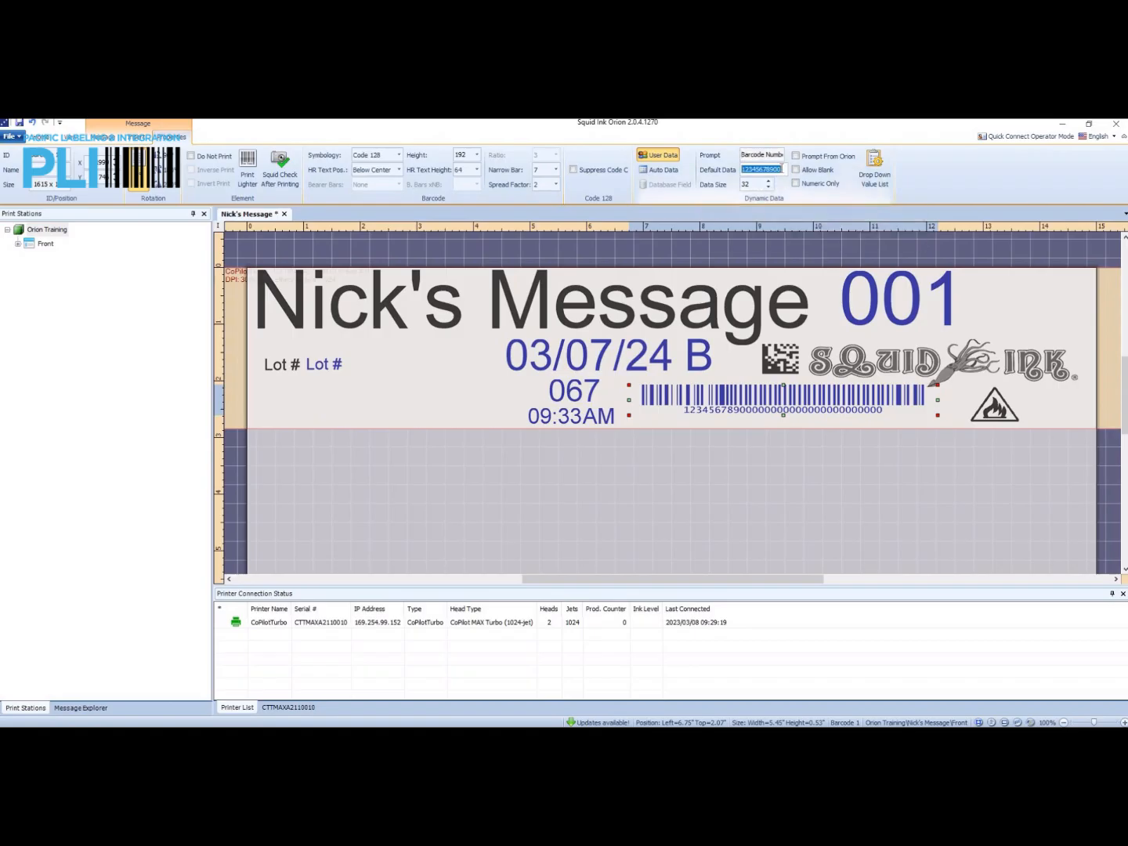
text(000000000000)
key(Return)
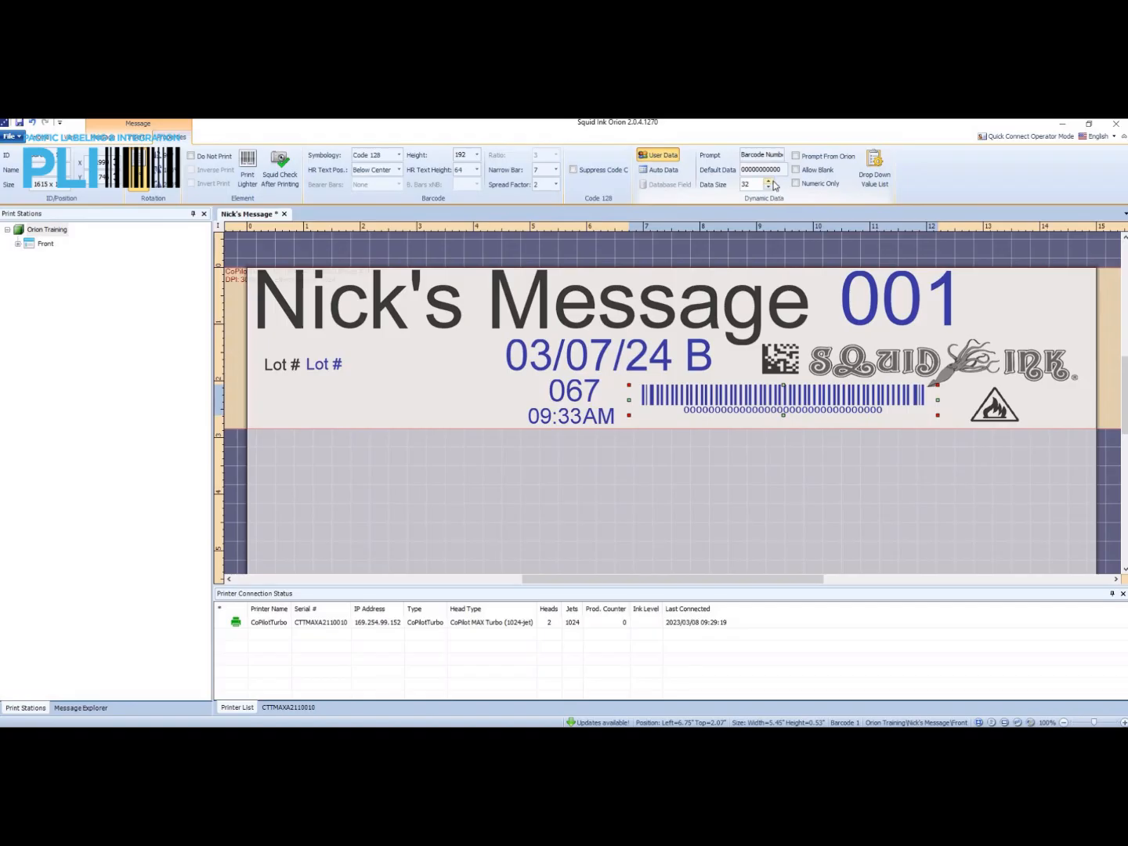
Reduce the barcode's data size to 15 and move the barcode right to about 7.47 inches from the message's left edge.
click(769, 188)
click(768, 188)
click(768, 187)
click(768, 188)
click(769, 188)
click(769, 188)
click(769, 188)
click(769, 188)
click(768, 188)
click(769, 188)
click(769, 188)
click(769, 188)
click(768, 188)
click(768, 188)
click(768, 187)
click(768, 188)
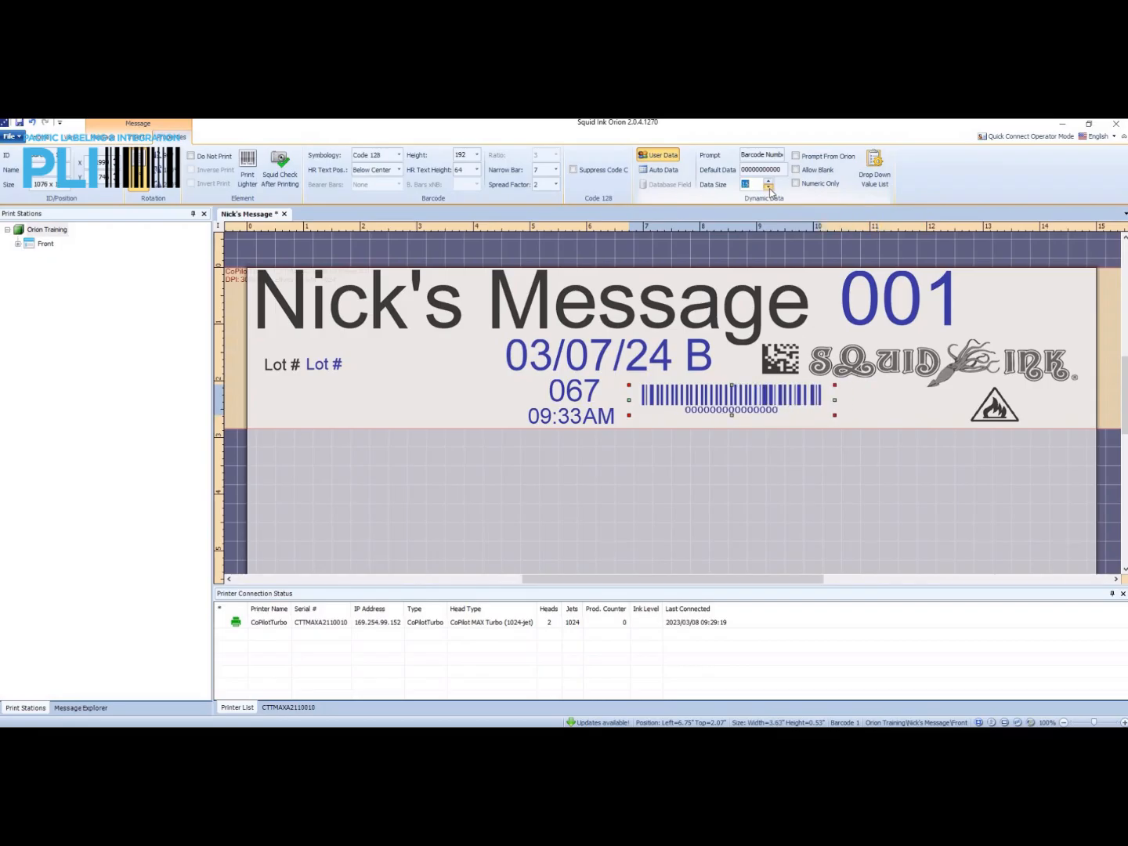
drag(776, 389, 829, 384)
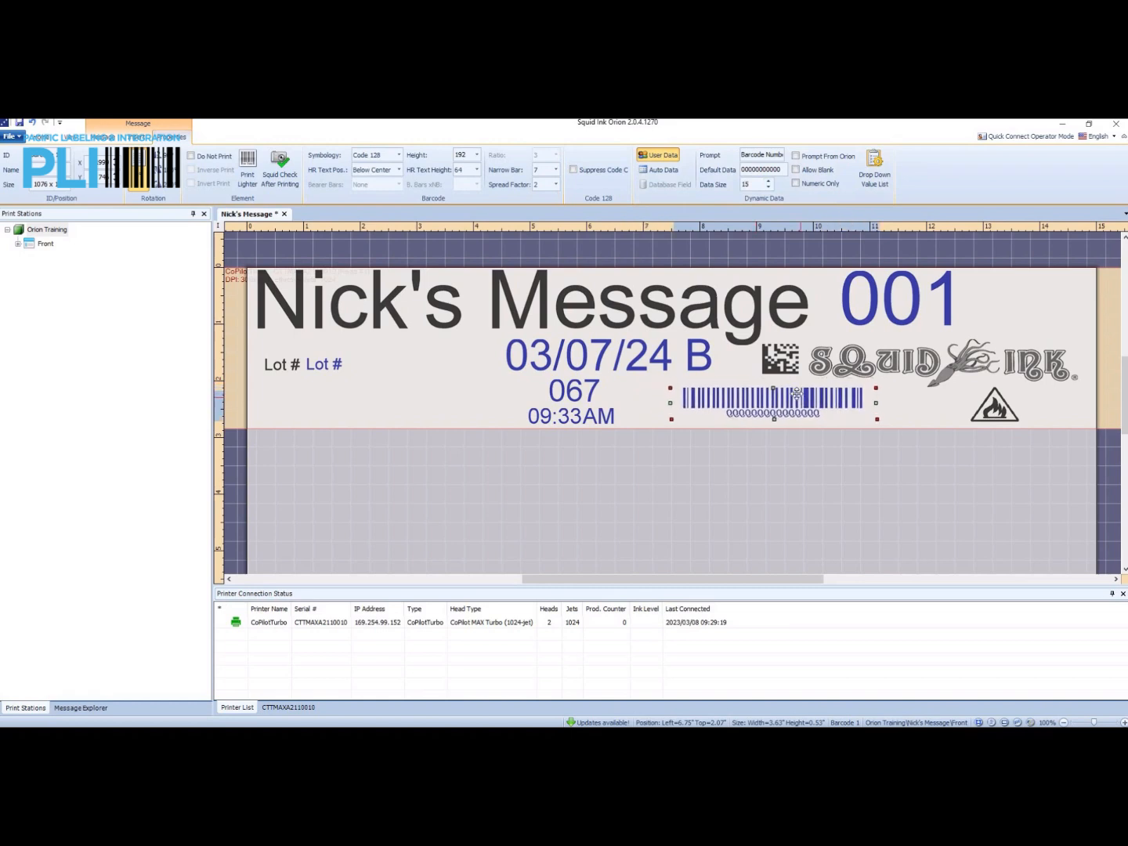
Set the barcode's data size to 10 and shift the barcode right to about 7.72 inches from the left edge.
click(770, 188)
click(770, 188)
click(770, 187)
click(770, 187)
click(770, 188)
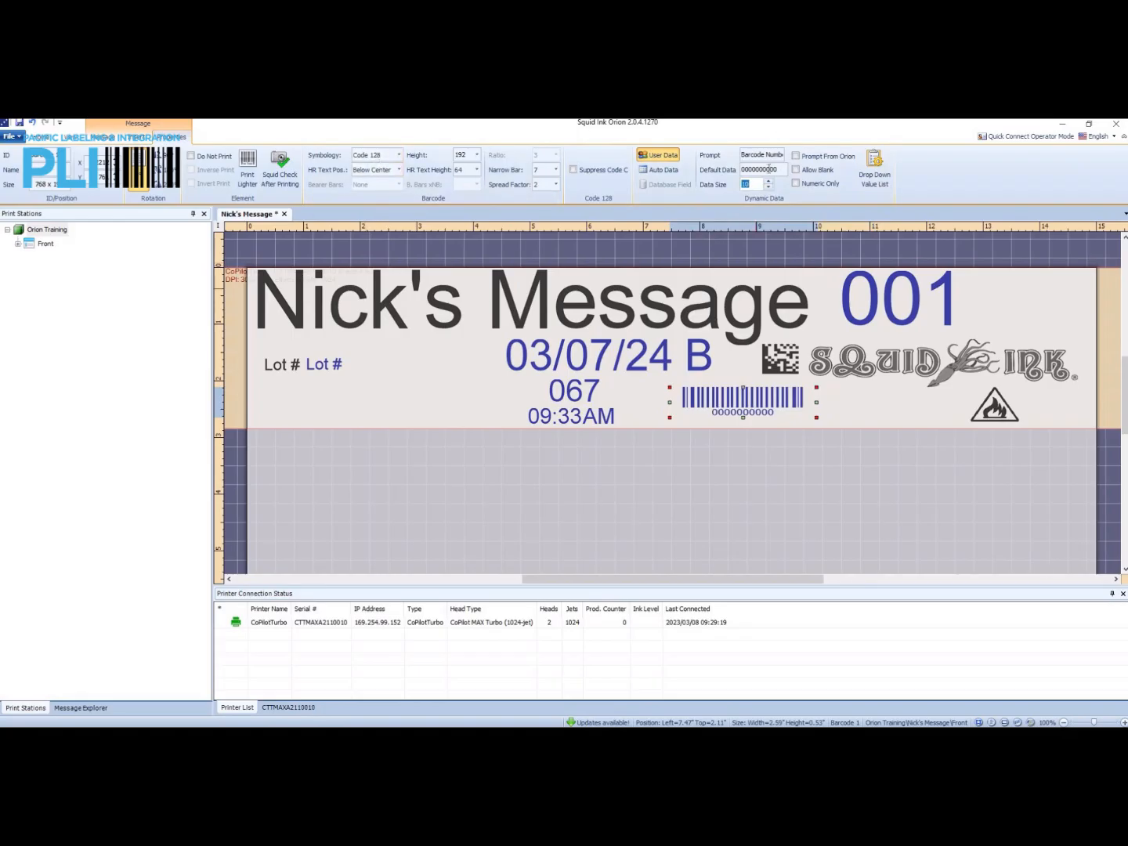
drag(761, 395, 775, 397)
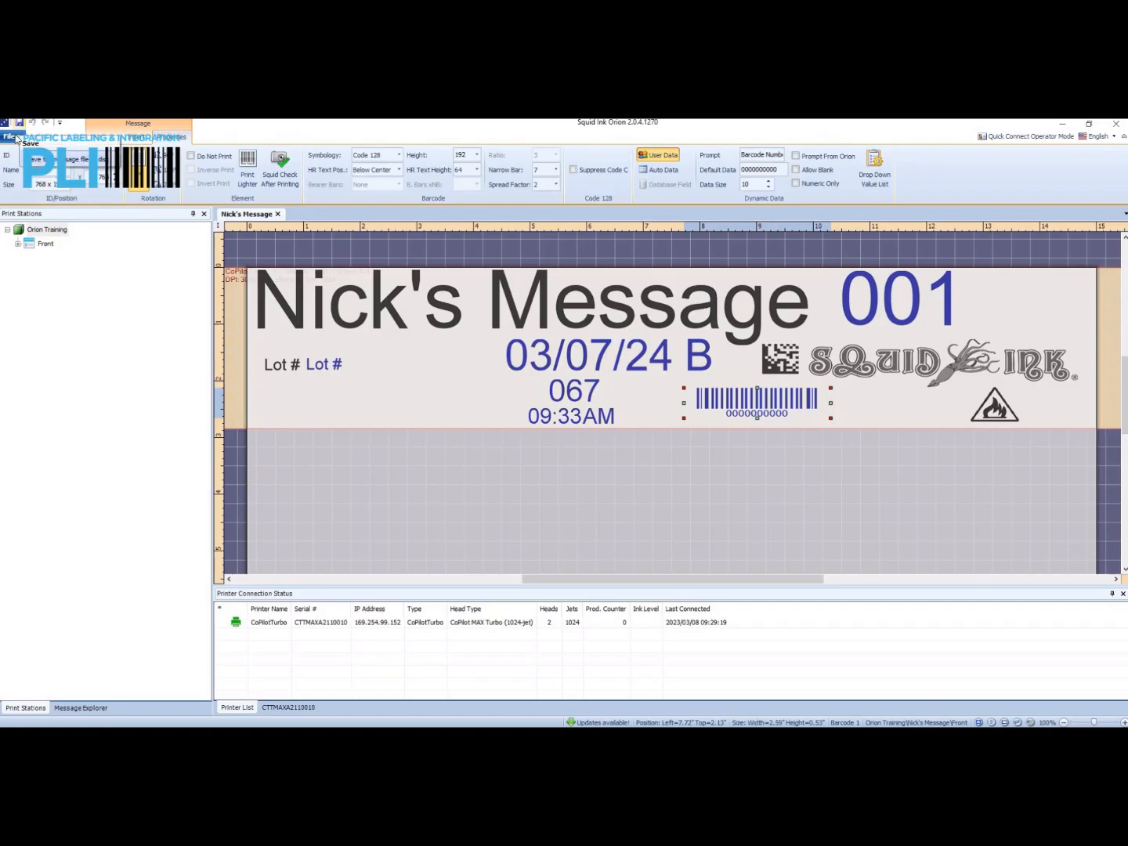
Save the updated barcode message and send it to the CoPilotTurbo printer, closing the transfer report when done.
click(11, 136)
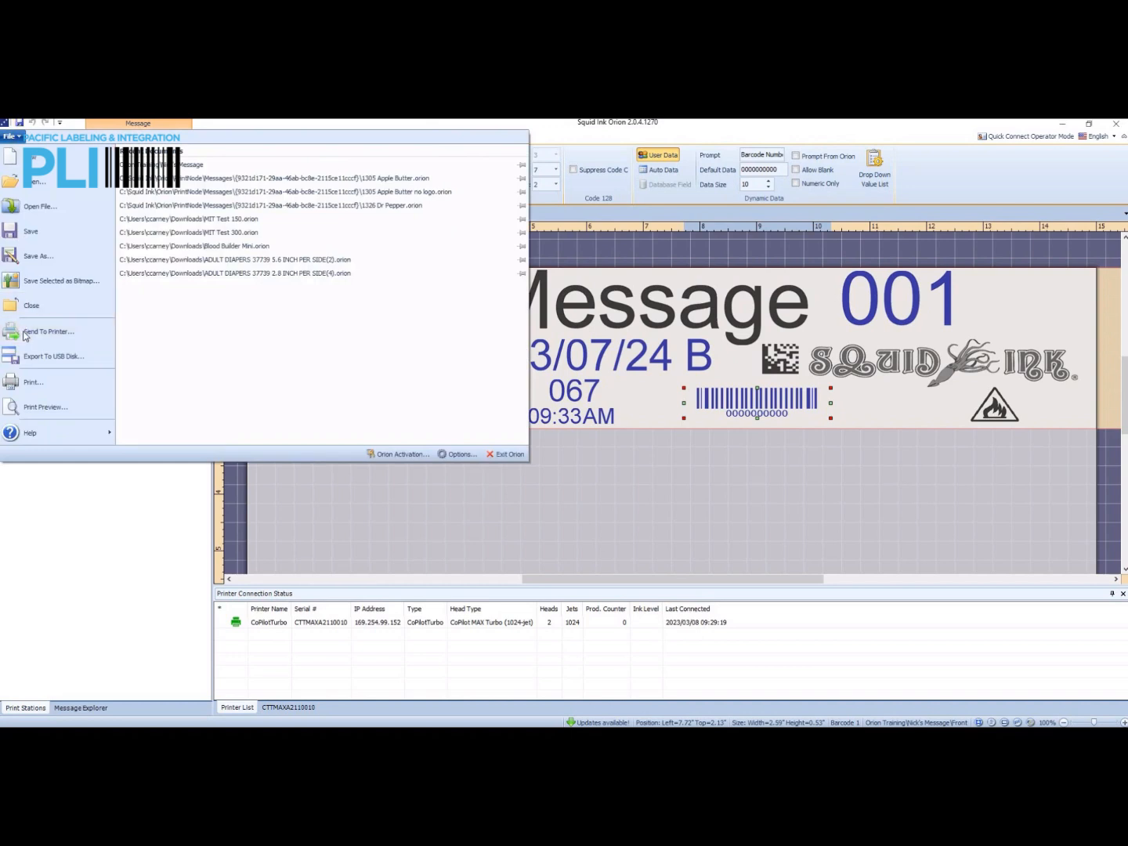
click(24, 334)
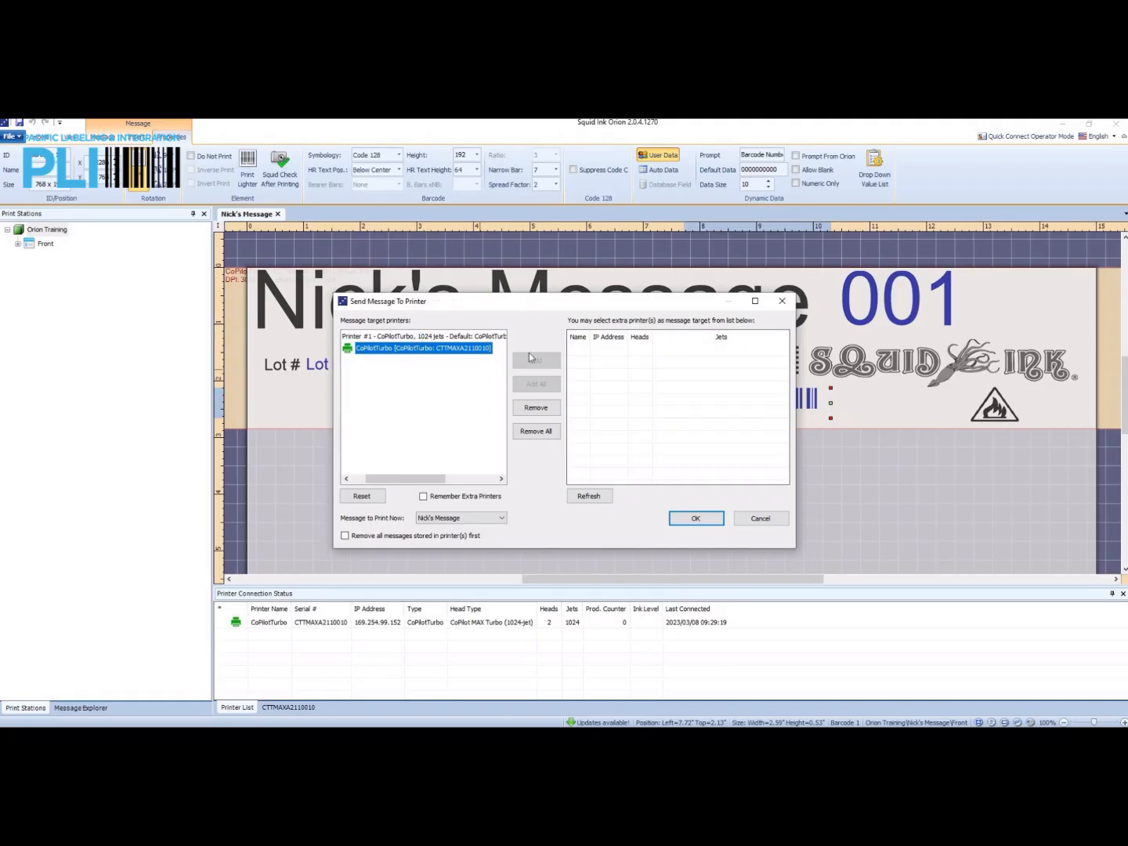
click(701, 519)
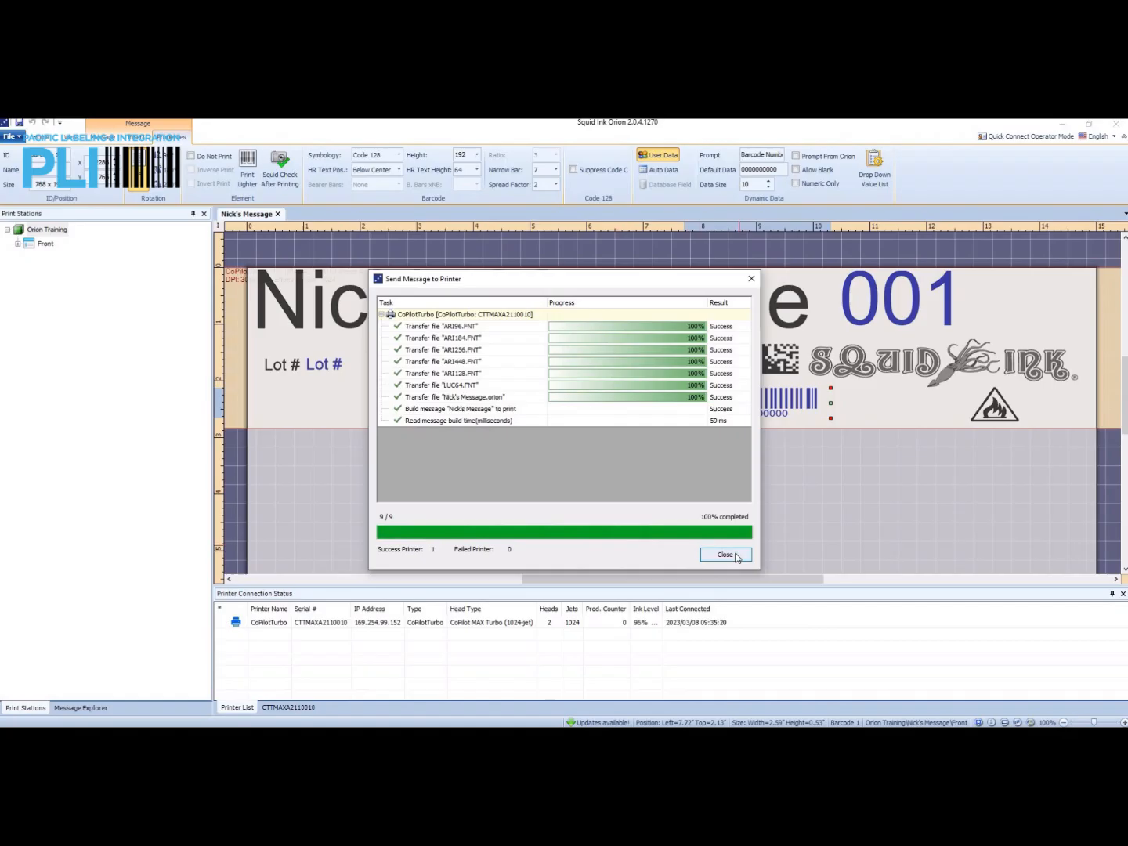
click(736, 556)
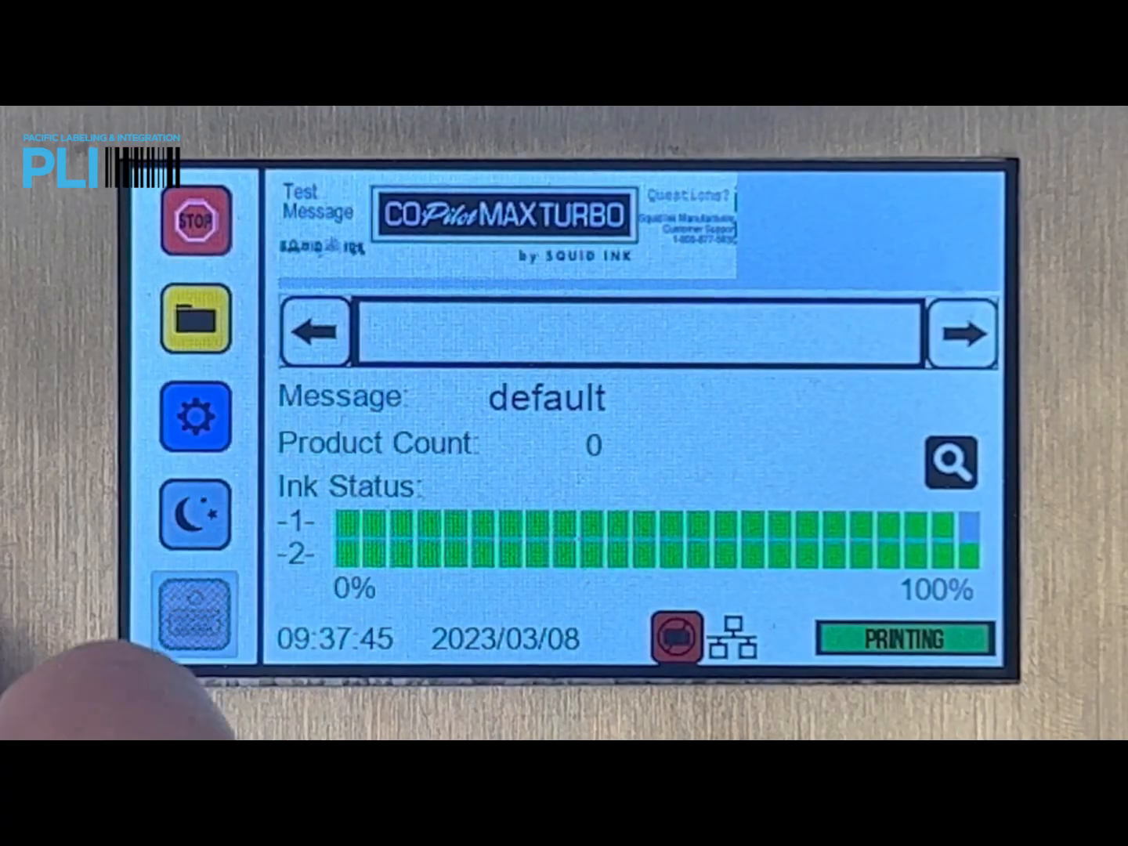
click(198, 302)
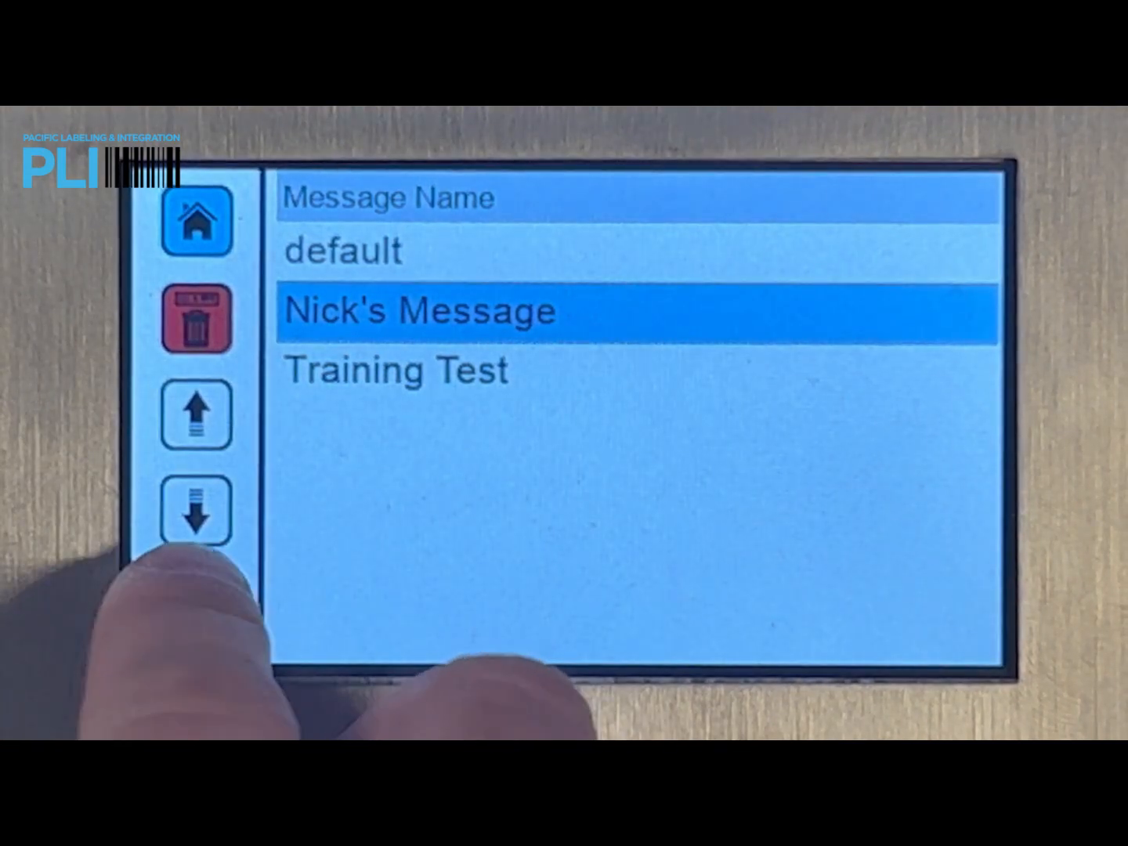
click(196, 589)
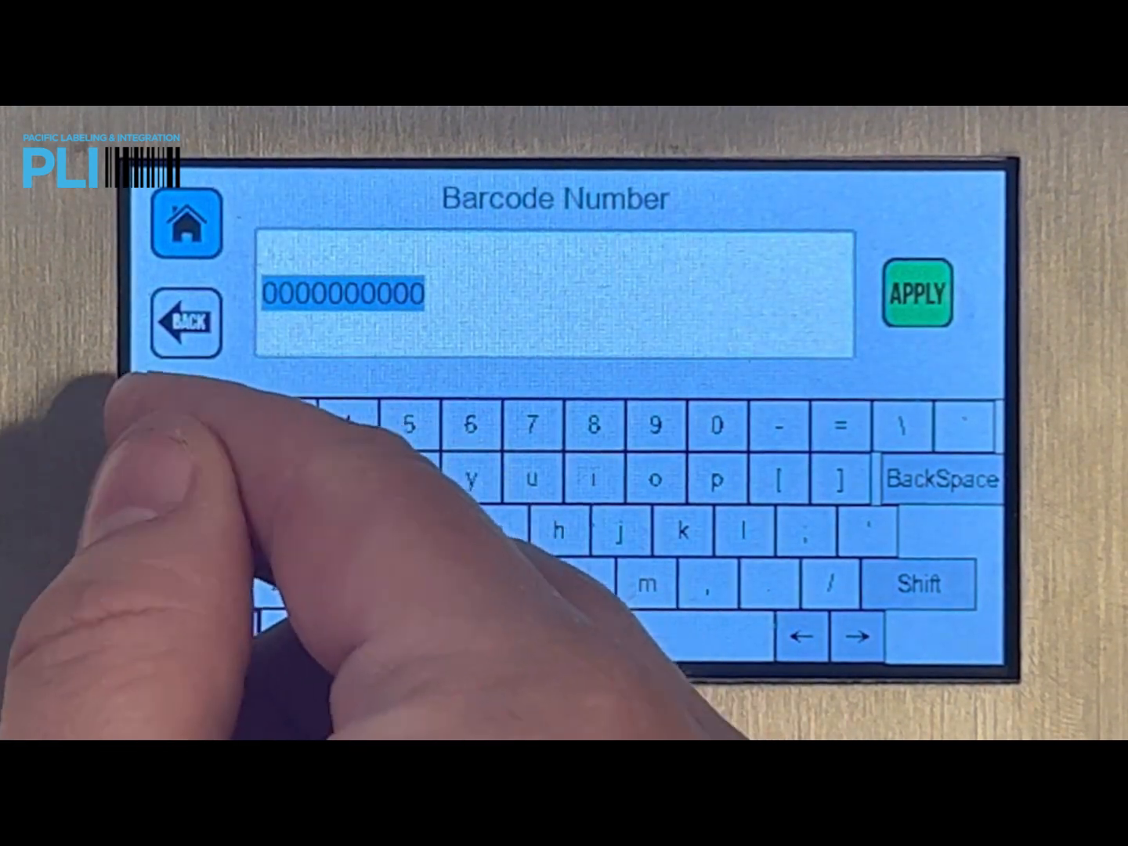
click(163, 424)
click(224, 424)
click(286, 424)
click(347, 424)
click(407, 424)
click(470, 425)
click(531, 424)
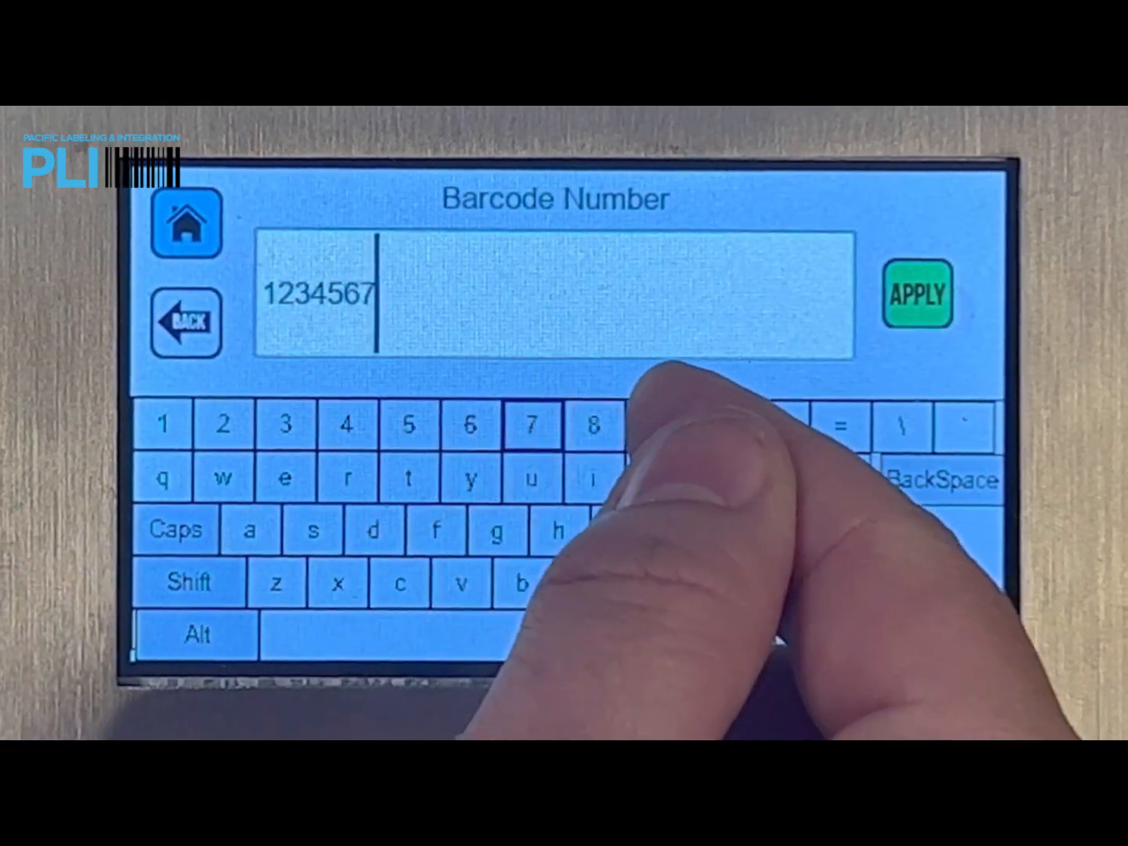
click(594, 424)
click(656, 424)
click(716, 423)
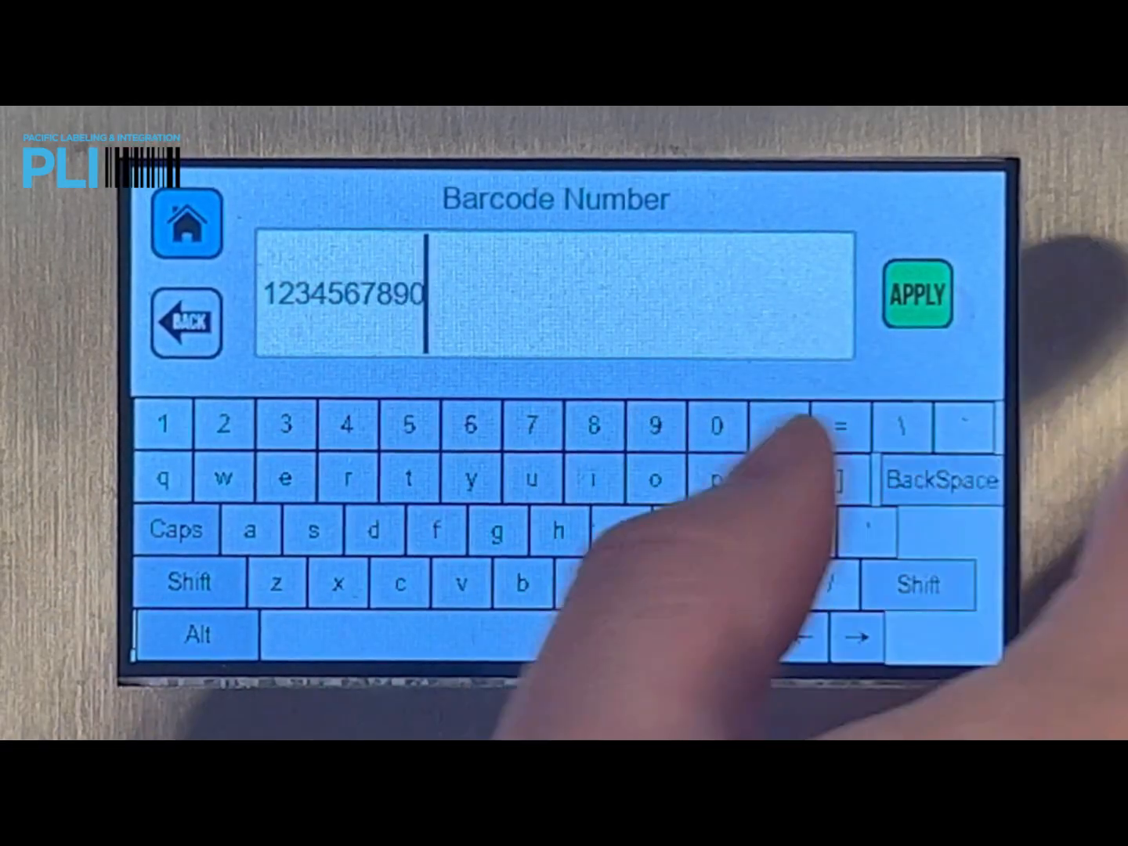
click(909, 282)
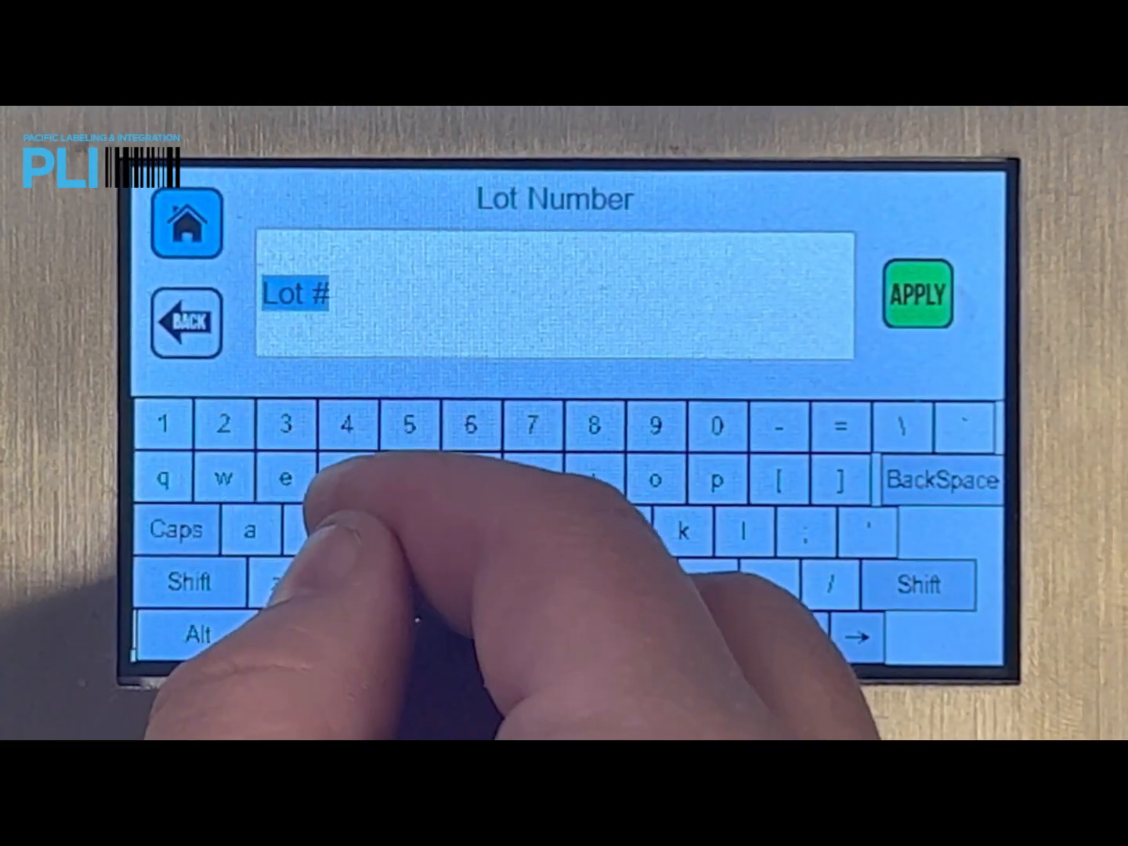
Enter 2345 as the Lot Number and confirm loading the message for printing.
click(224, 424)
click(286, 424)
click(347, 425)
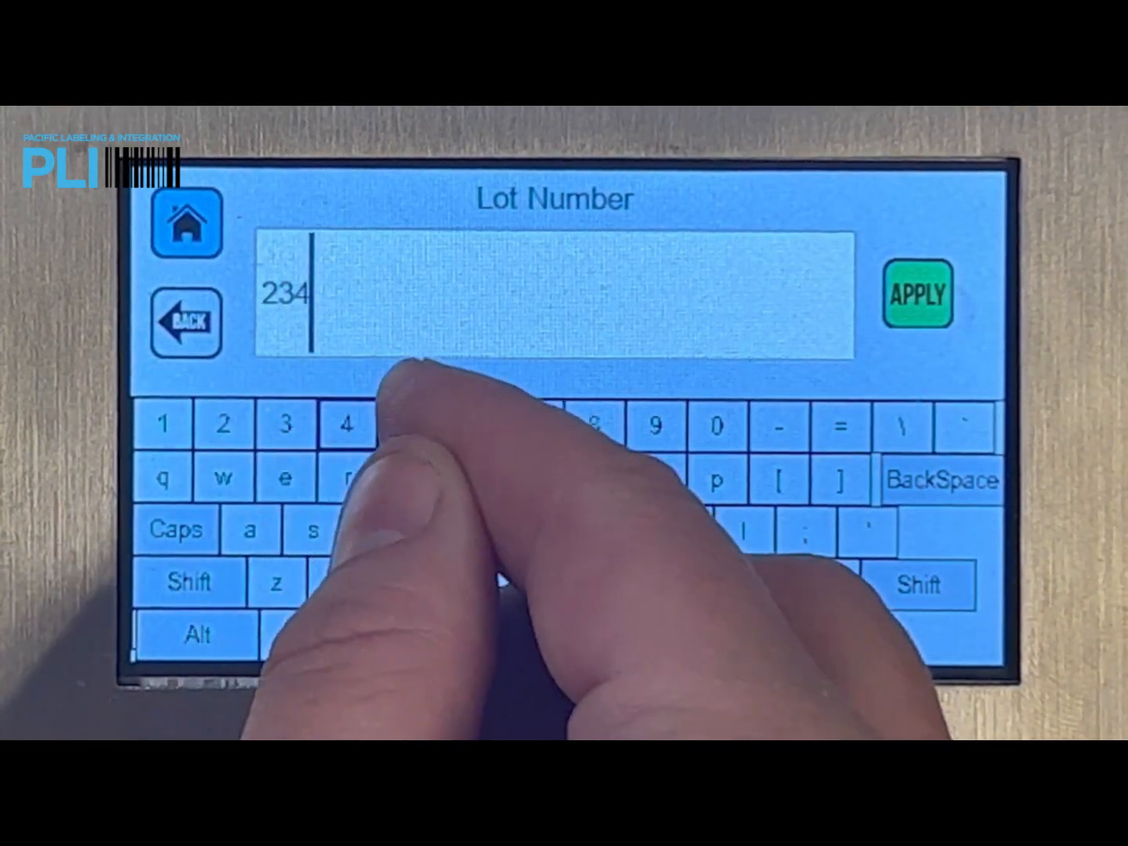
click(409, 425)
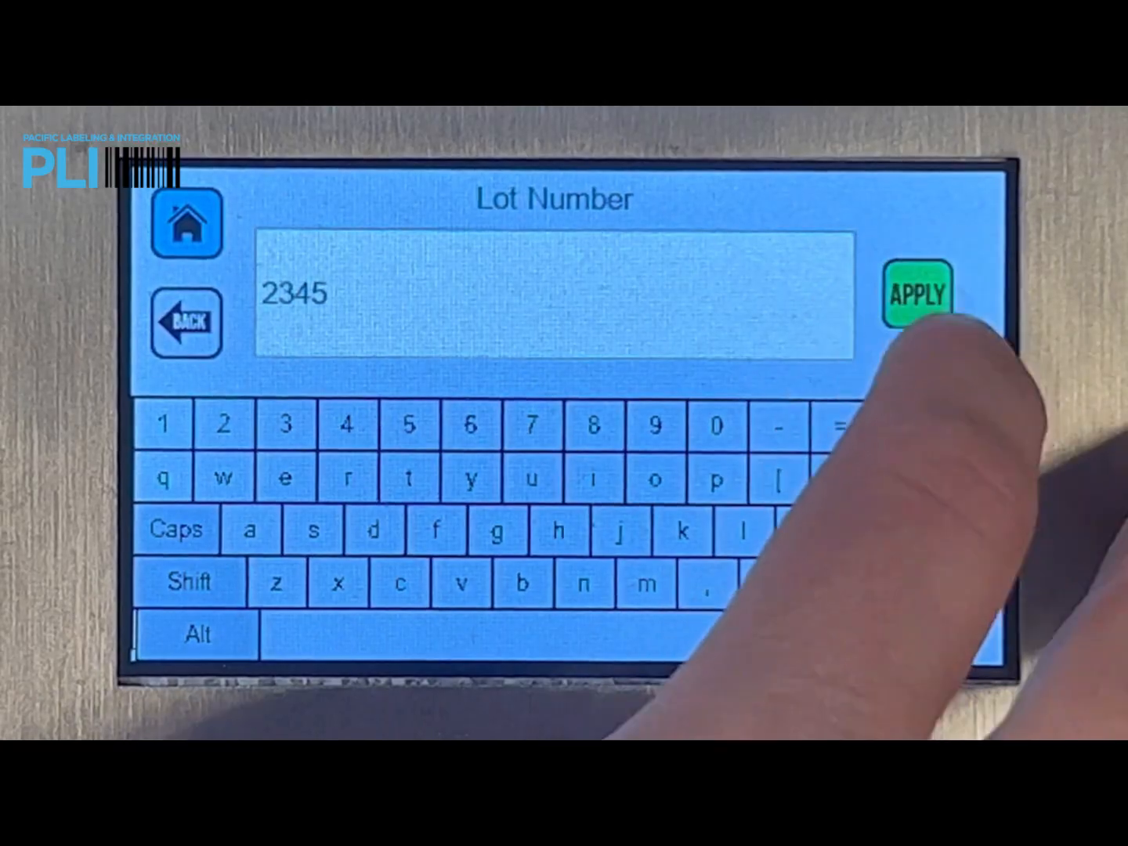
click(920, 294)
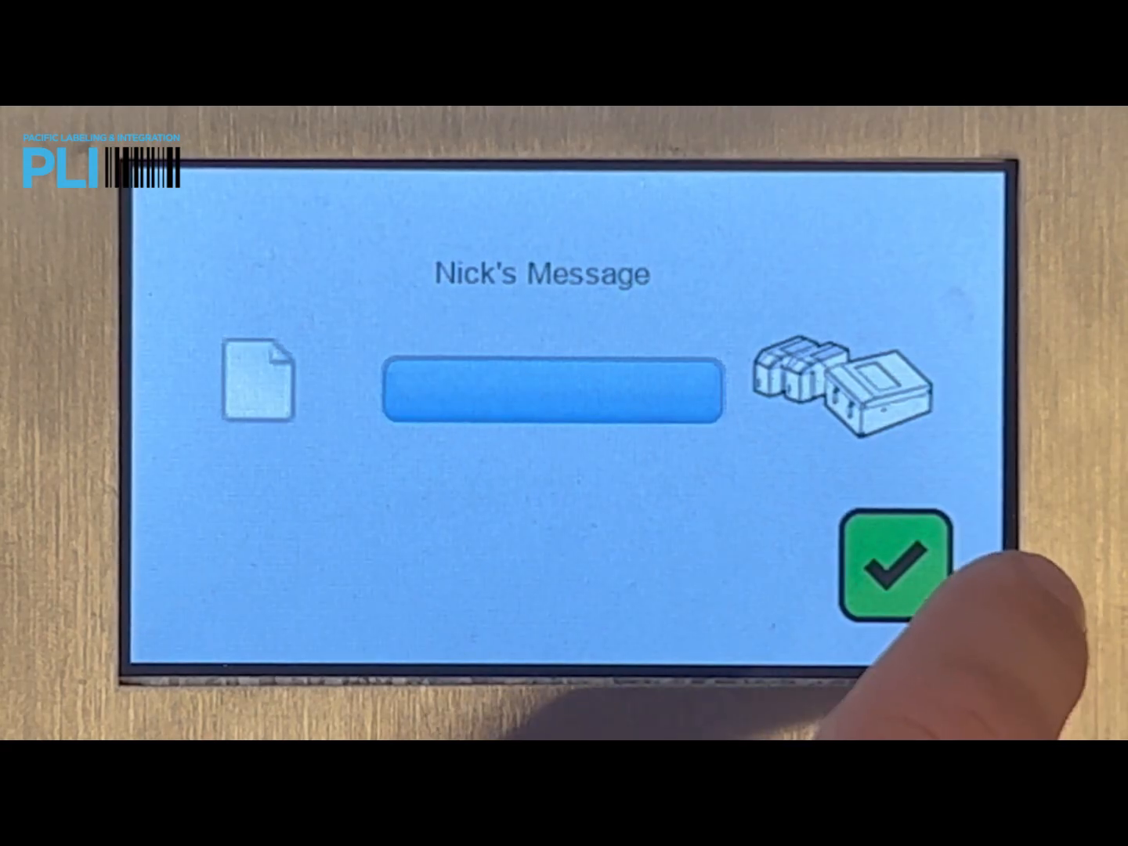
click(861, 528)
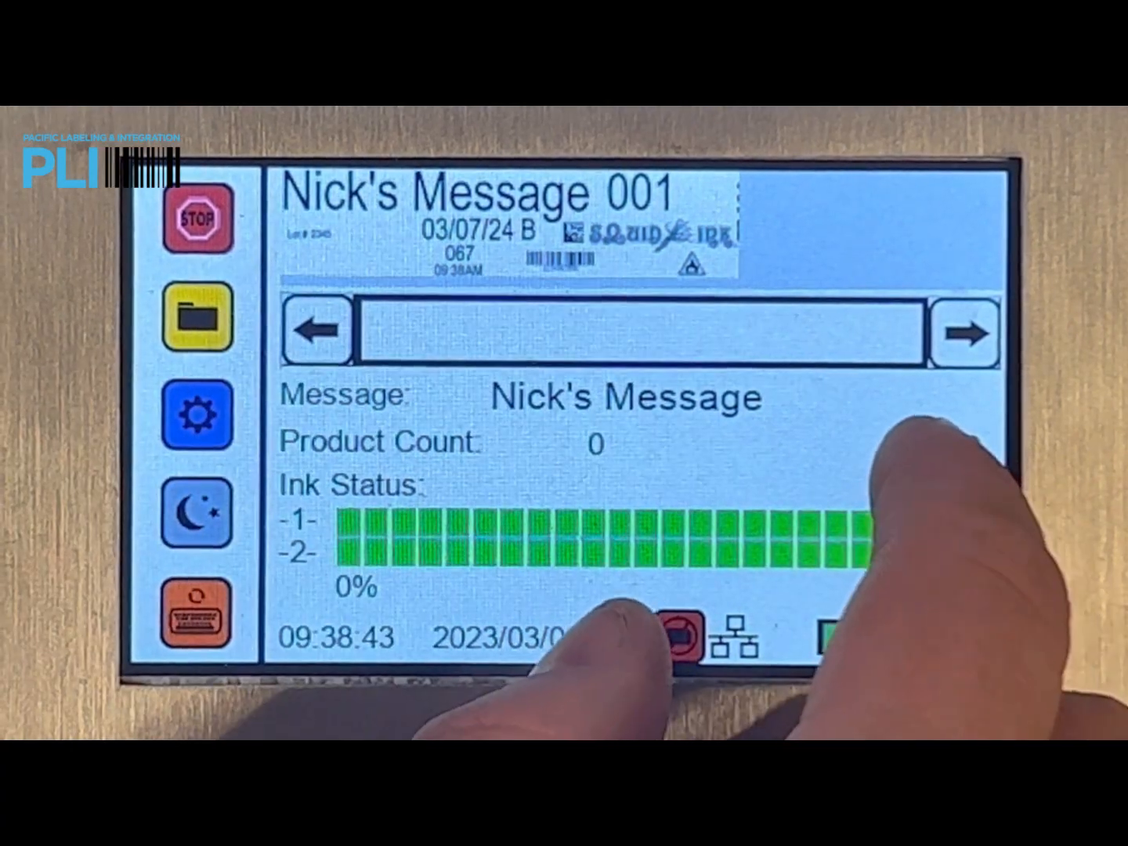
Examine the lot number and barcode across the enlarged message preview and return to the home screen.
click(965, 414)
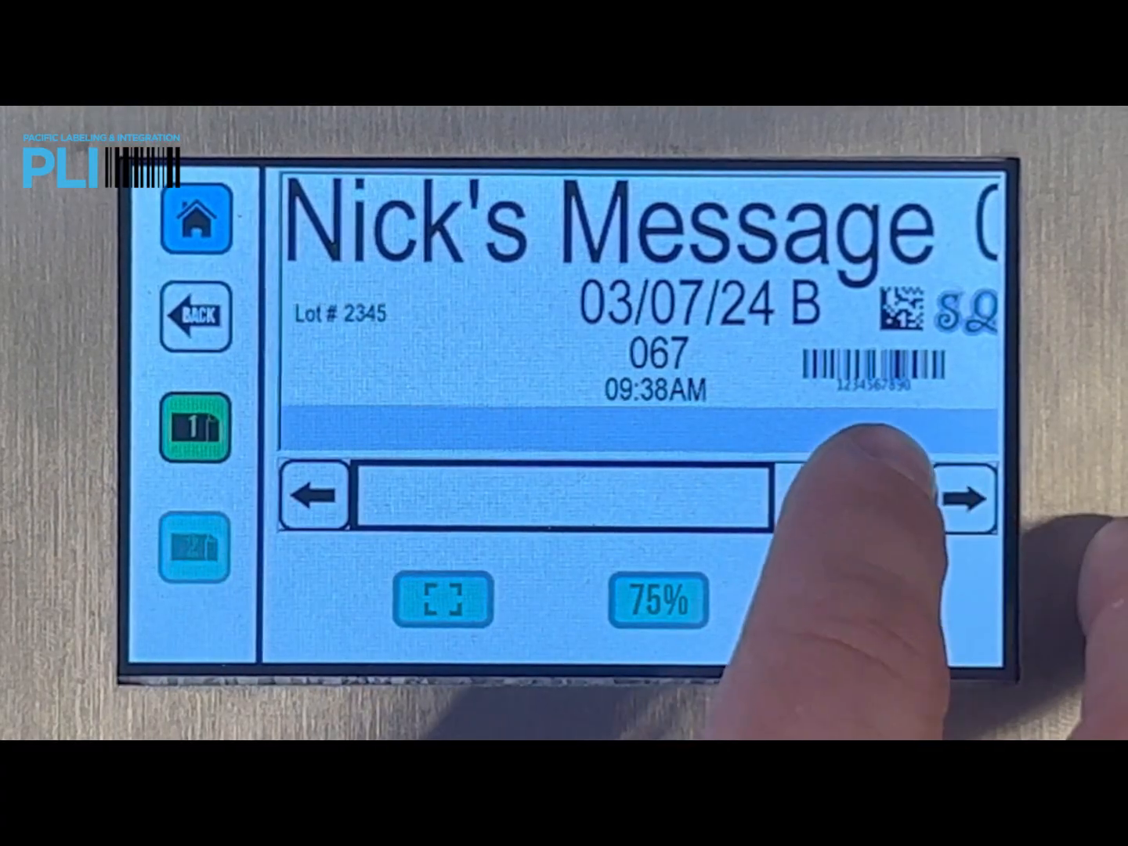
click(963, 499)
click(963, 495)
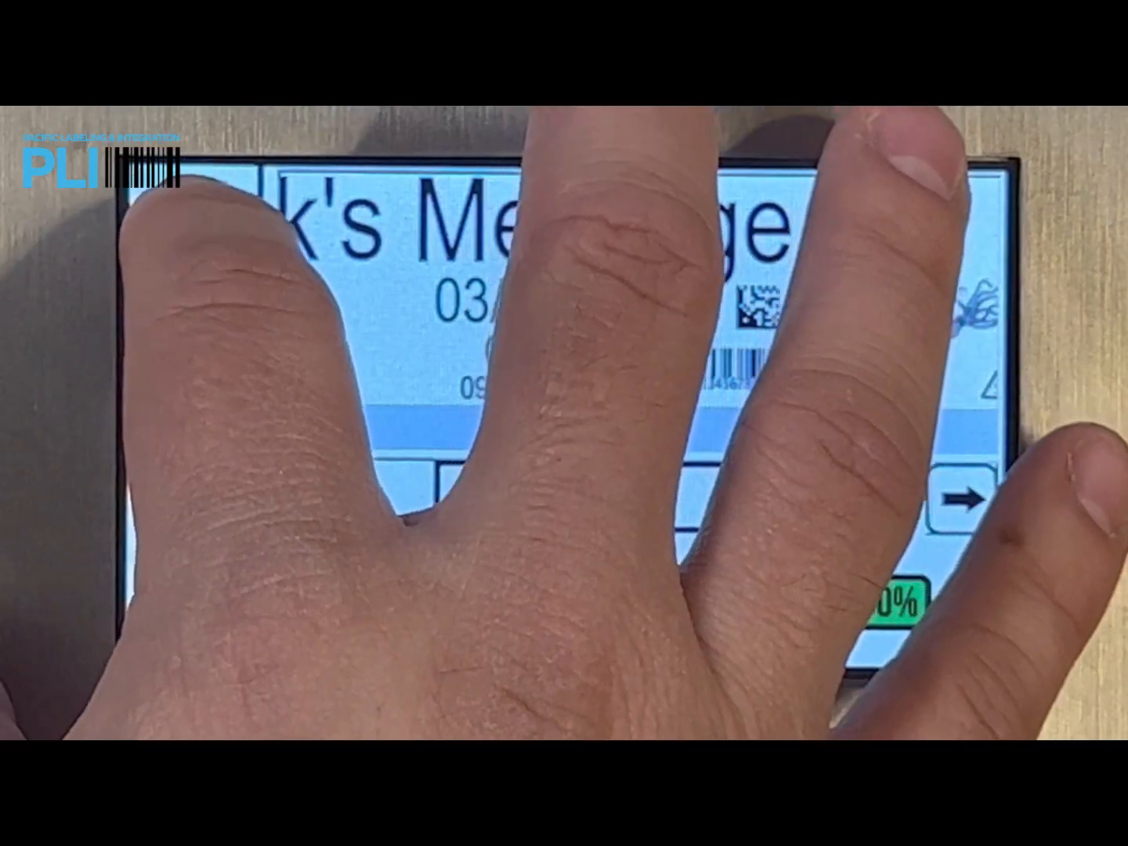
click(198, 210)
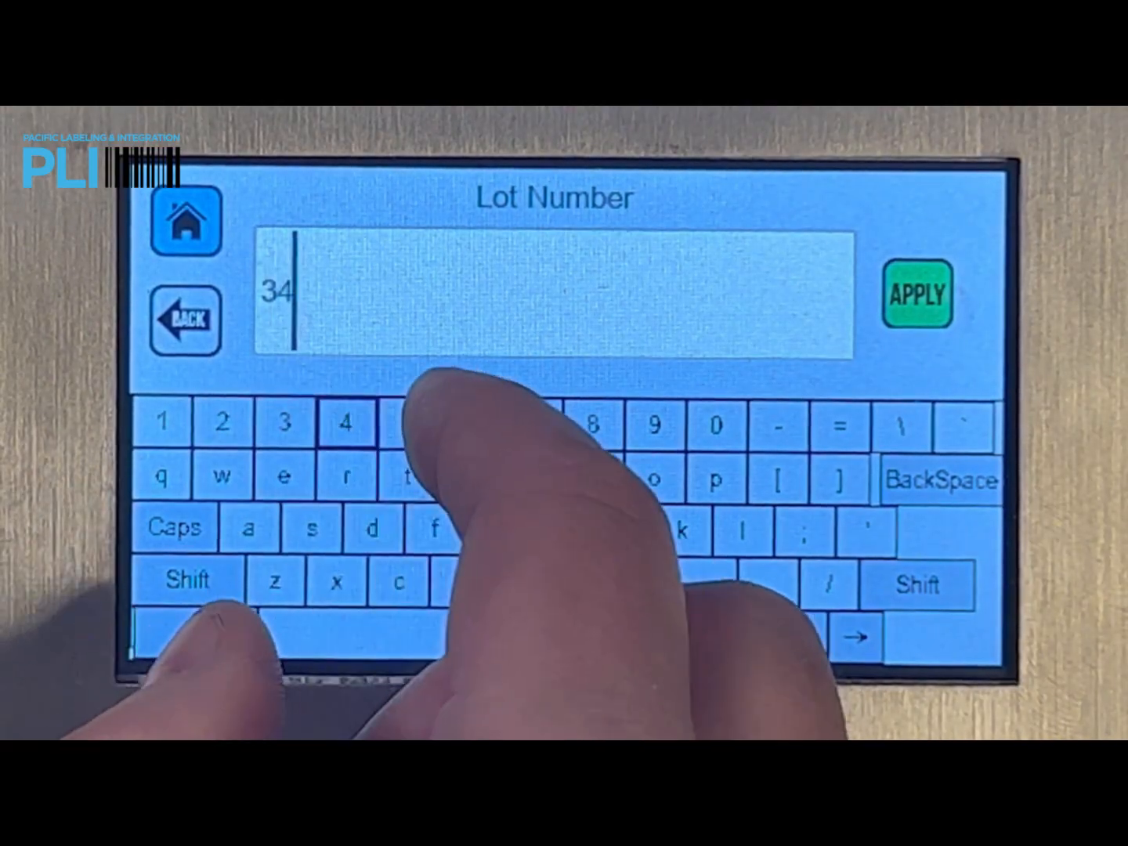
Change the running message's Lot Number to 3456 and apply it.
click(470, 423)
click(917, 293)
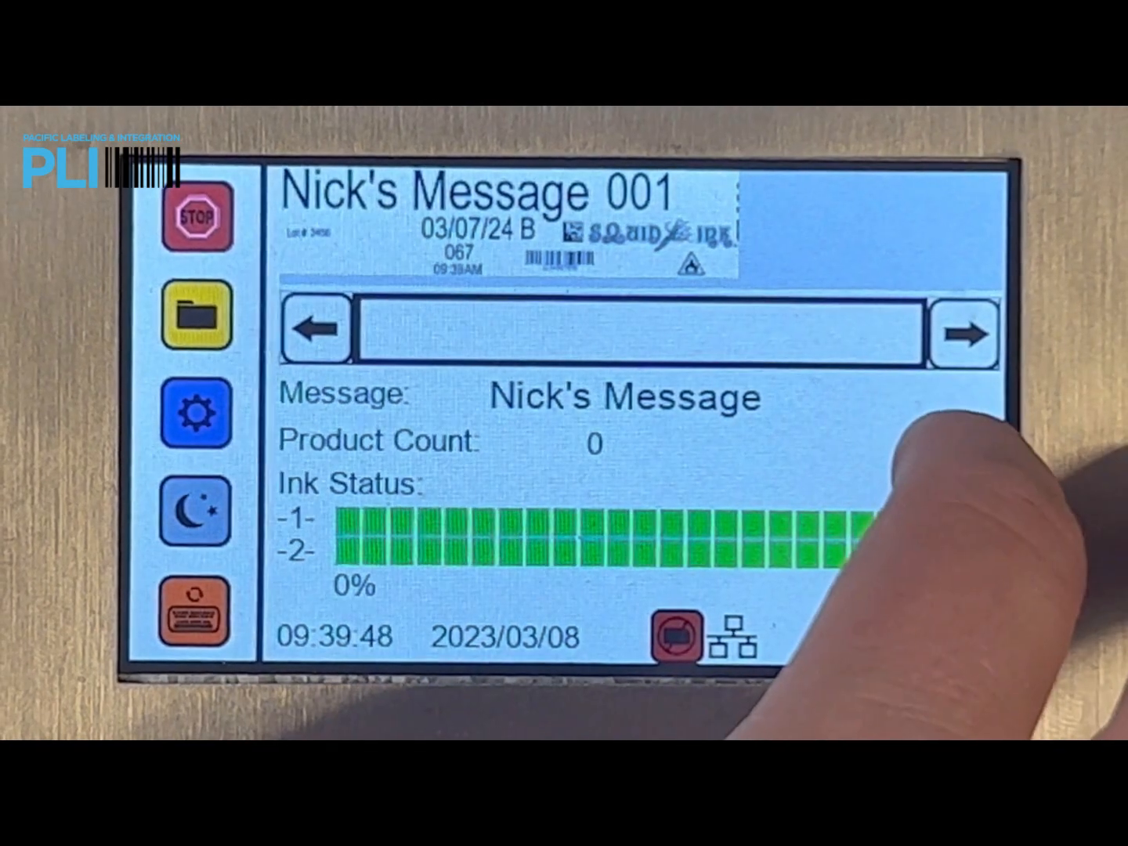
Check the updated lot number in the enlarged message preview and return to the home screen.
click(949, 466)
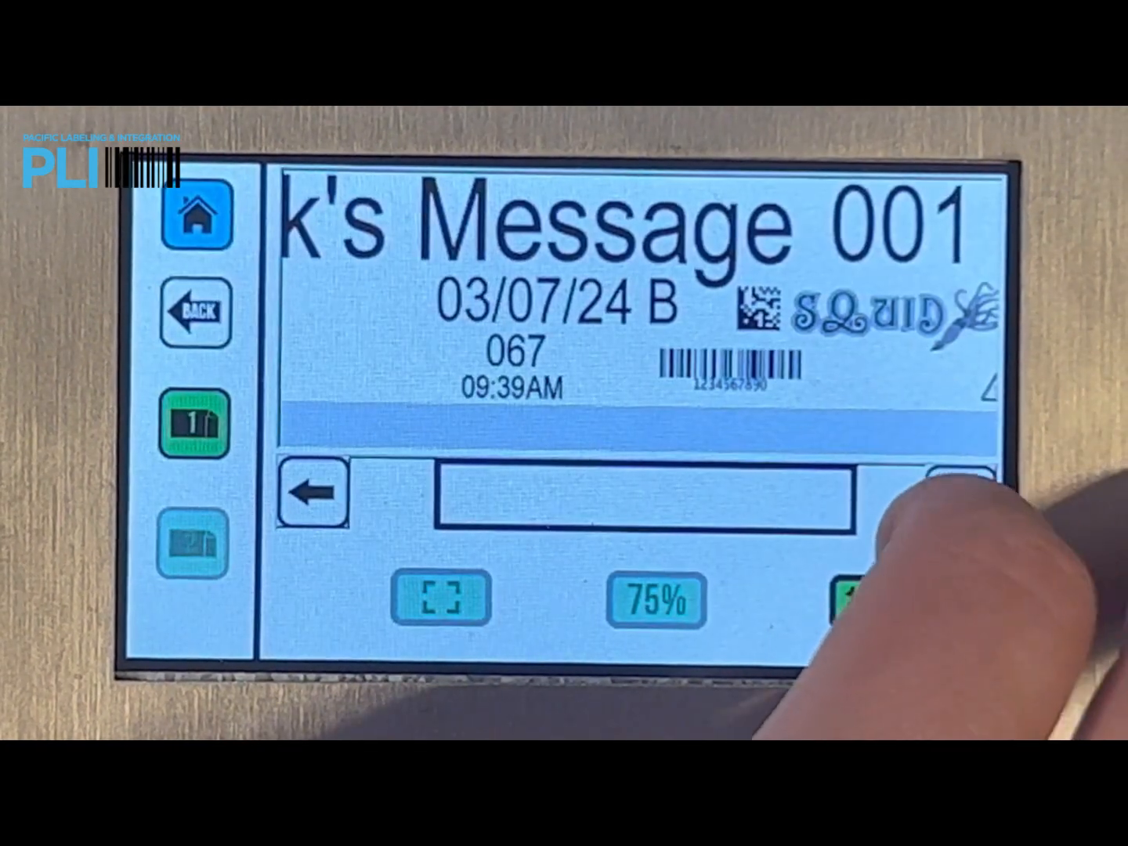
click(311, 491)
click(311, 491)
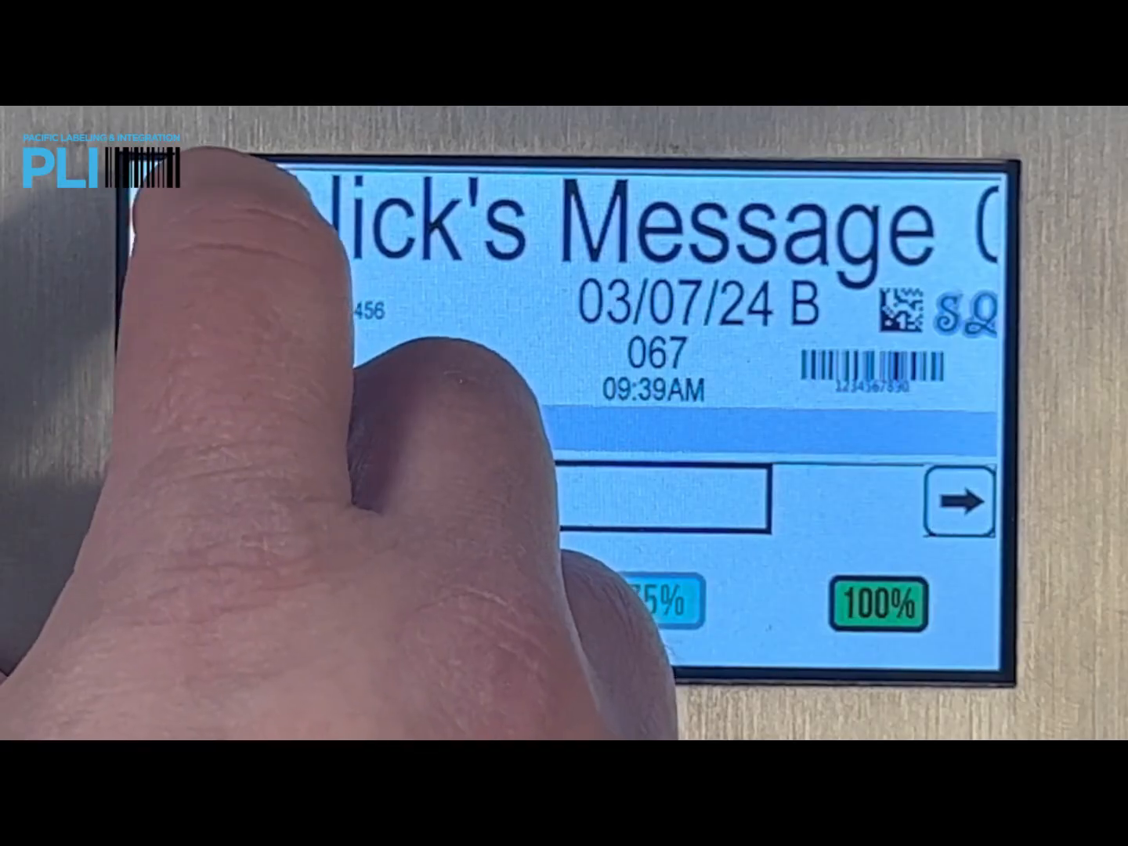
click(197, 214)
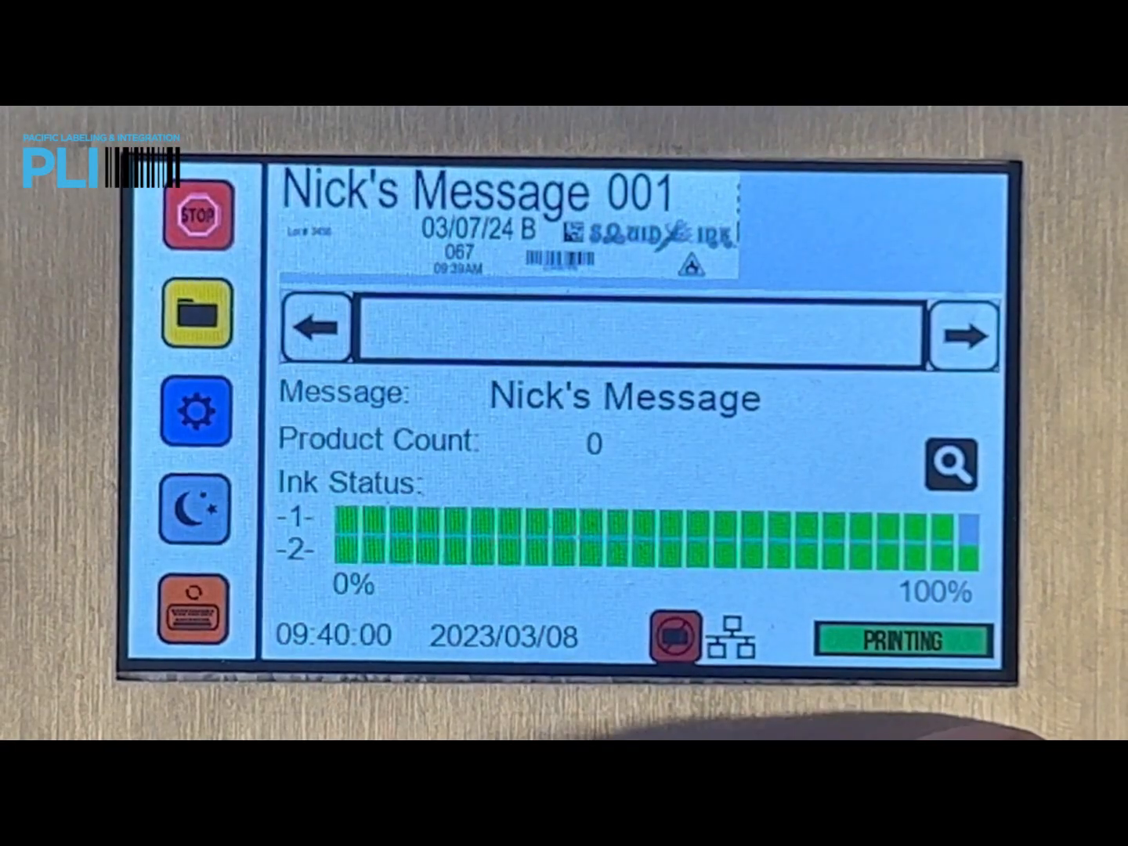